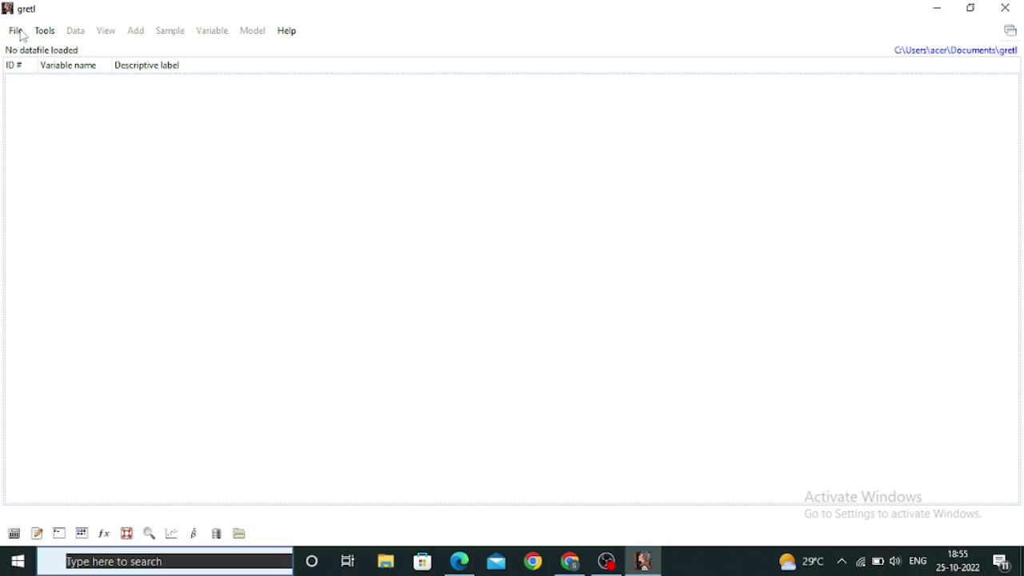
Show the recent data files listed under File > Open data.
{"action": "mouse_move", "coordinate": [48, 55]}
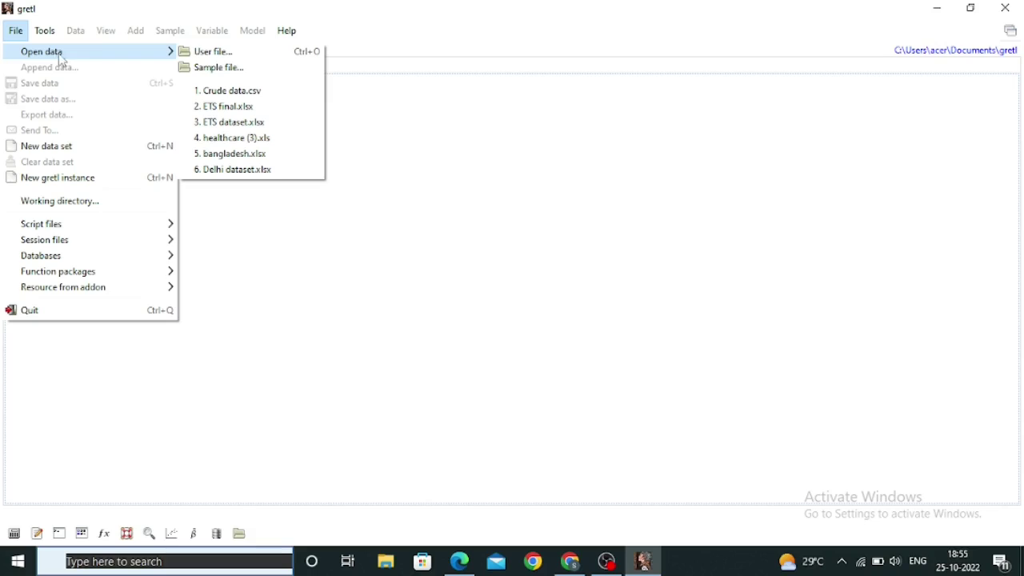
Open Crude data.csv from the recent files, keeping its first column as an ordinary series.
{"action": "left_click", "coordinate": [214, 92]}
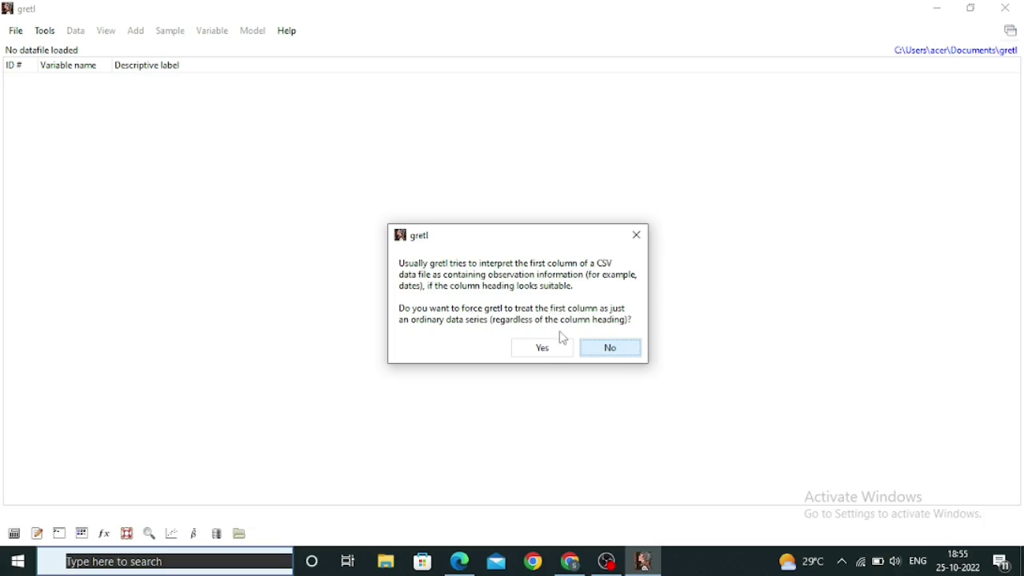
{"action": "left_click", "coordinate": [543, 349]}
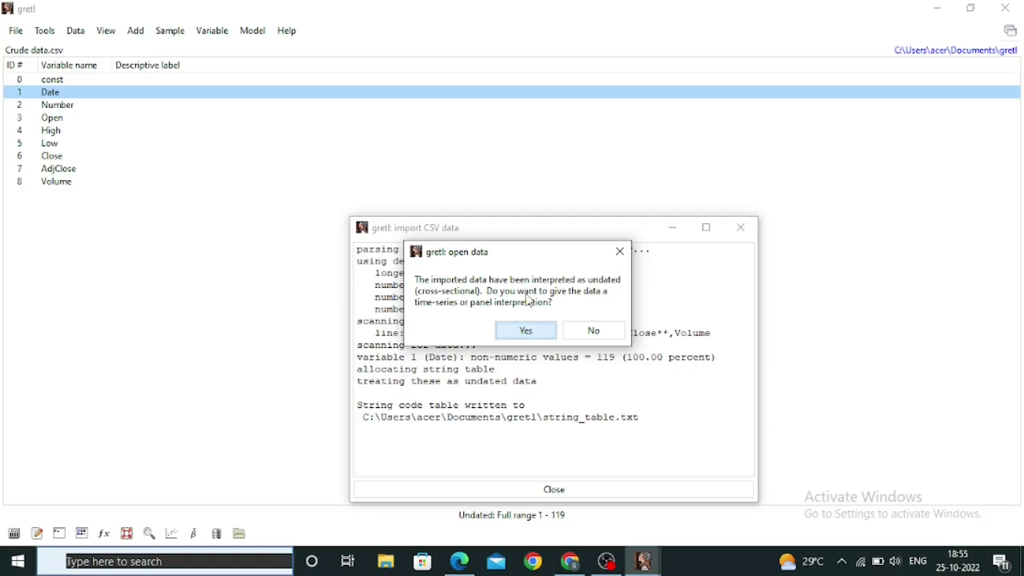
Structure the crude dataset as a time series with Other frequency over observations 1–119.
{"action": "left_click", "coordinate": [525, 330]}
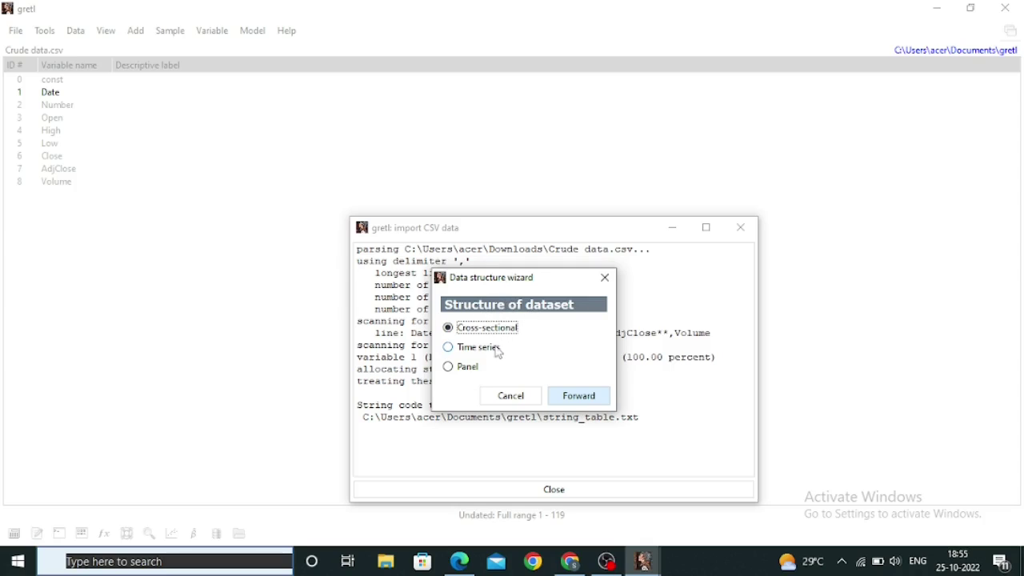
{"action": "left_click", "coordinate": [487, 350]}
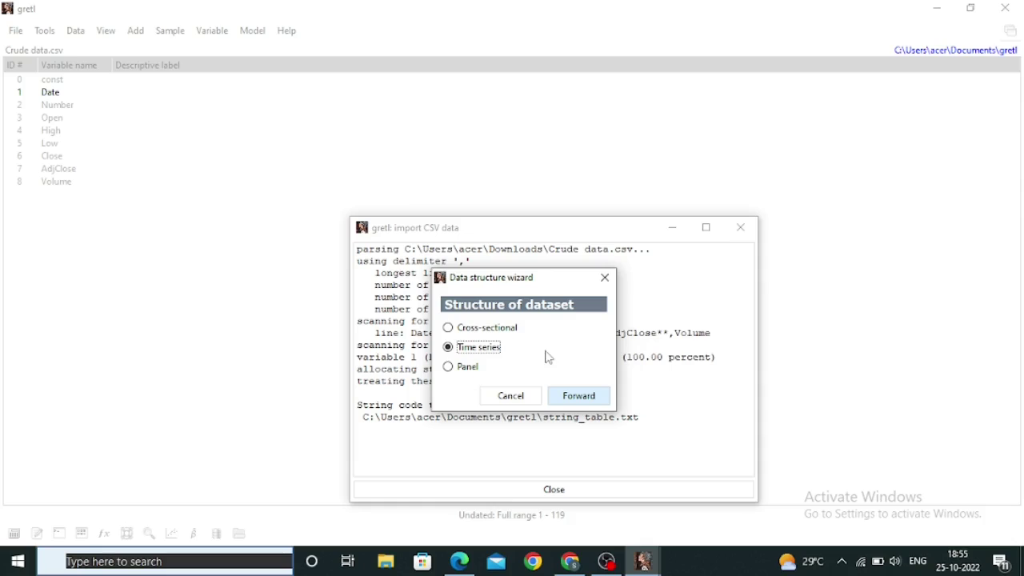
{"action": "left_click", "coordinate": [583, 396]}
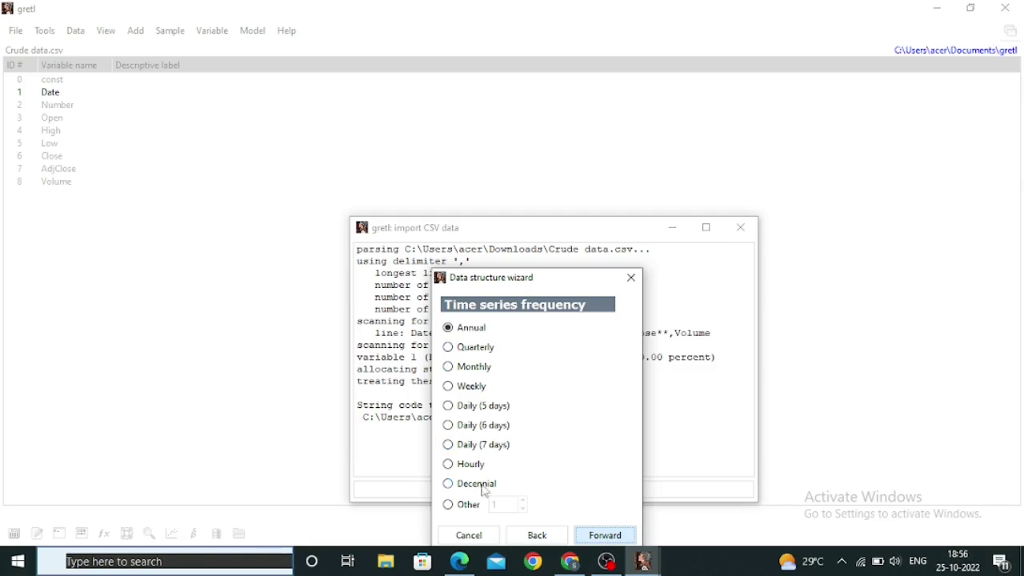
{"action": "left_click", "coordinate": [471, 505]}
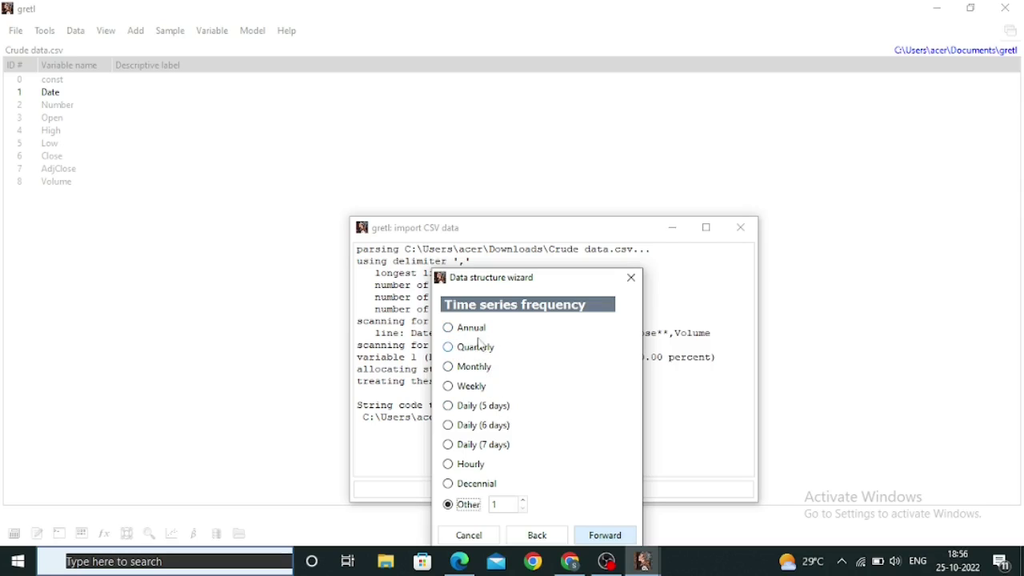
{"action": "left_click", "coordinate": [604, 535]}
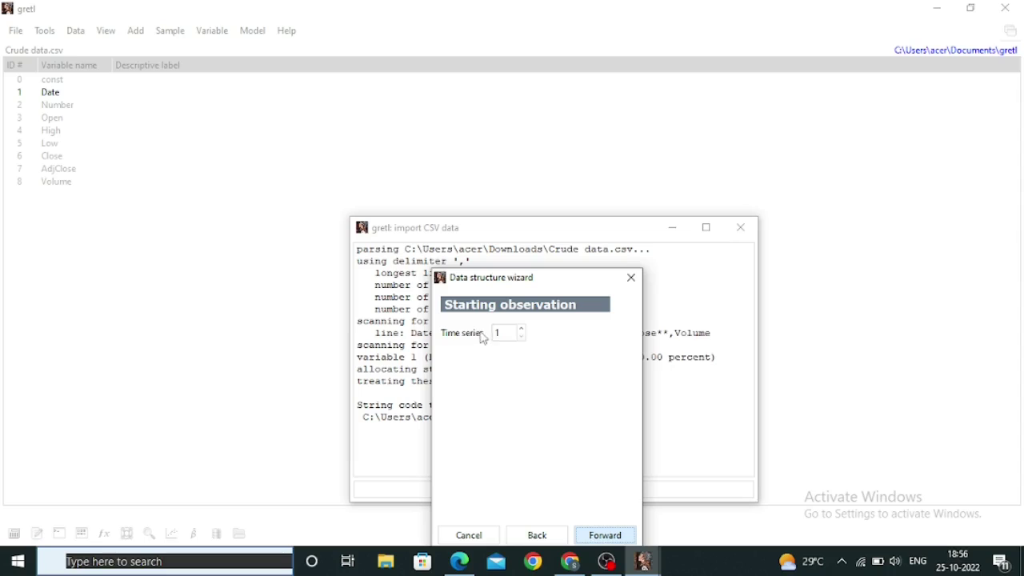
{"action": "left_click", "coordinate": [620, 542]}
{"action": "left_click_drag", "start_coordinate": [557, 284], "coordinate": [541, 180]}
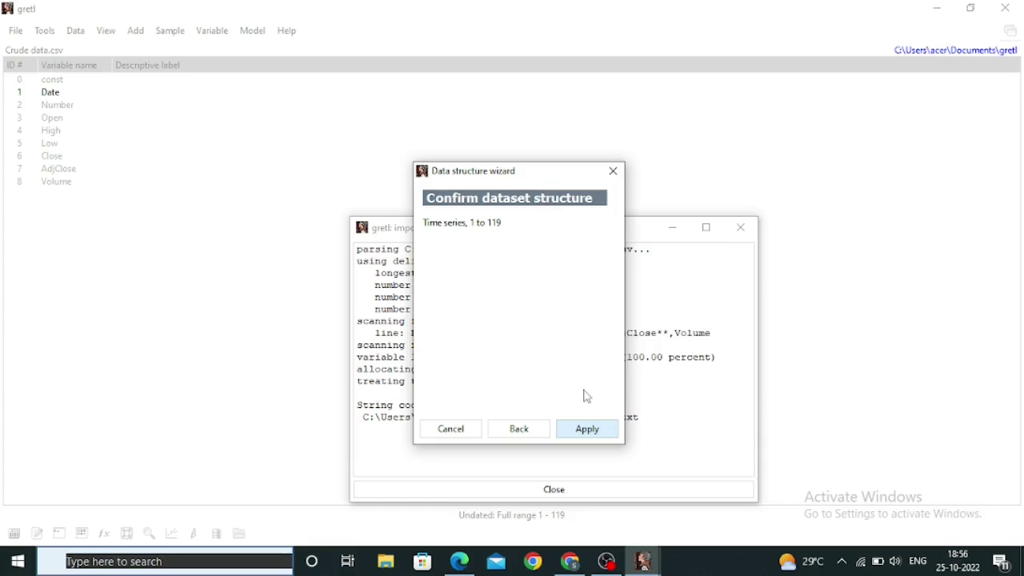
{"action": "left_click", "coordinate": [588, 430]}
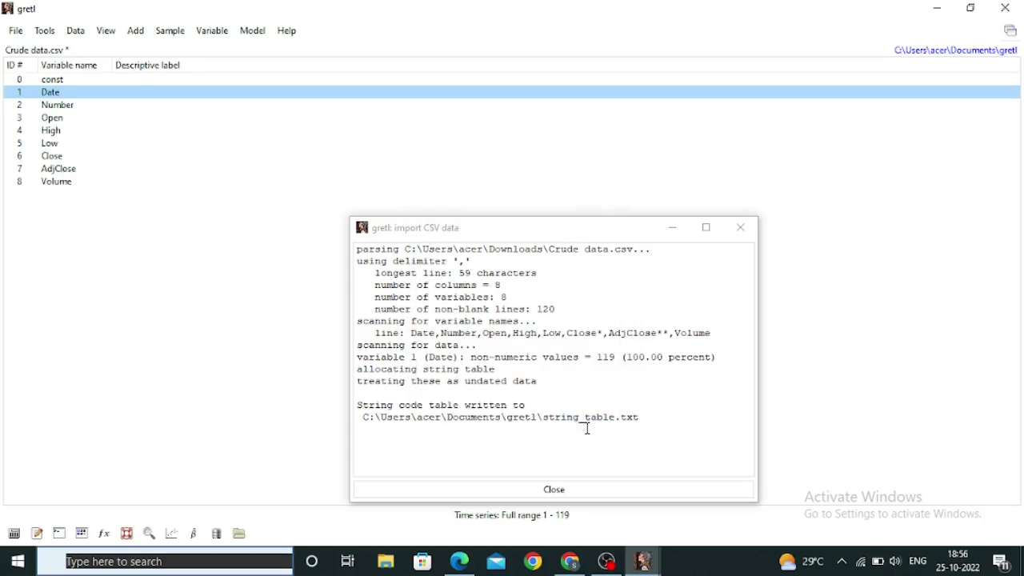
Close the CSV import log and select AdjClose in the variable list.
{"action": "left_click", "coordinate": [743, 229]}
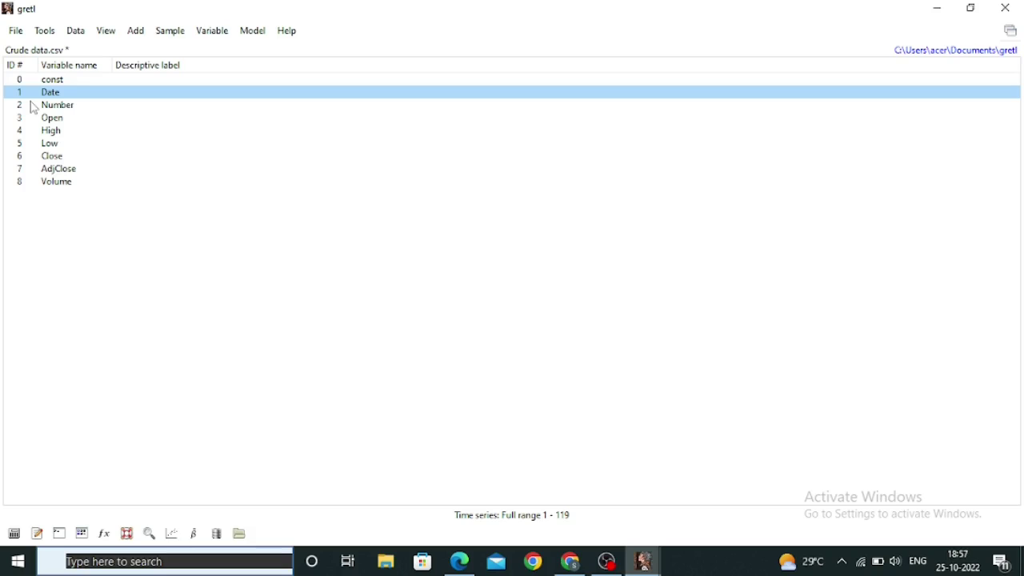
{"action": "left_click", "coordinate": [62, 169]}
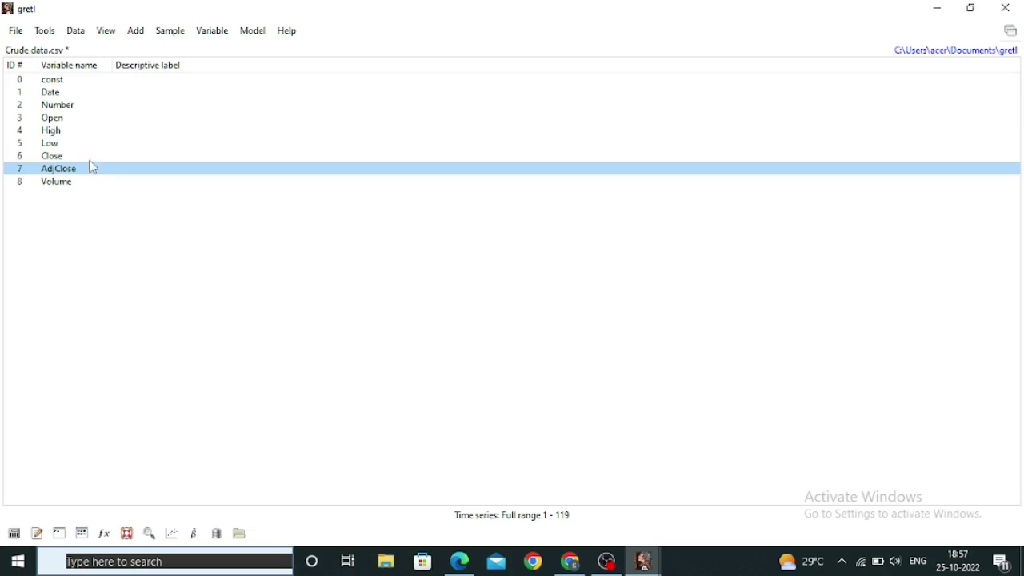
Look through the Variable menu and scatterplot setup without plotting, then reach View > Graph specified vars.
{"action": "left_click", "coordinate": [213, 32]}
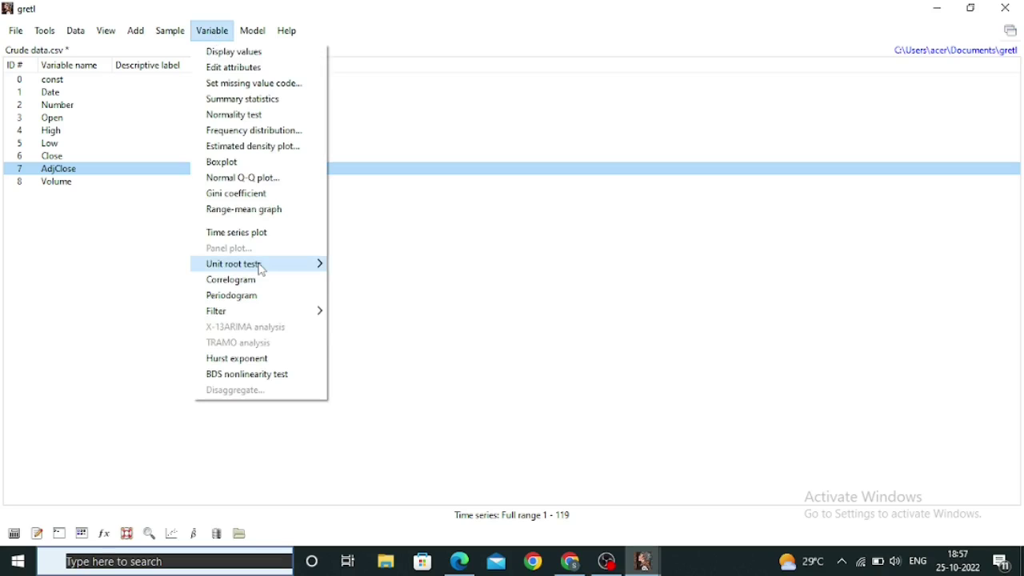
{"action": "mouse_move", "coordinate": [262, 270]}
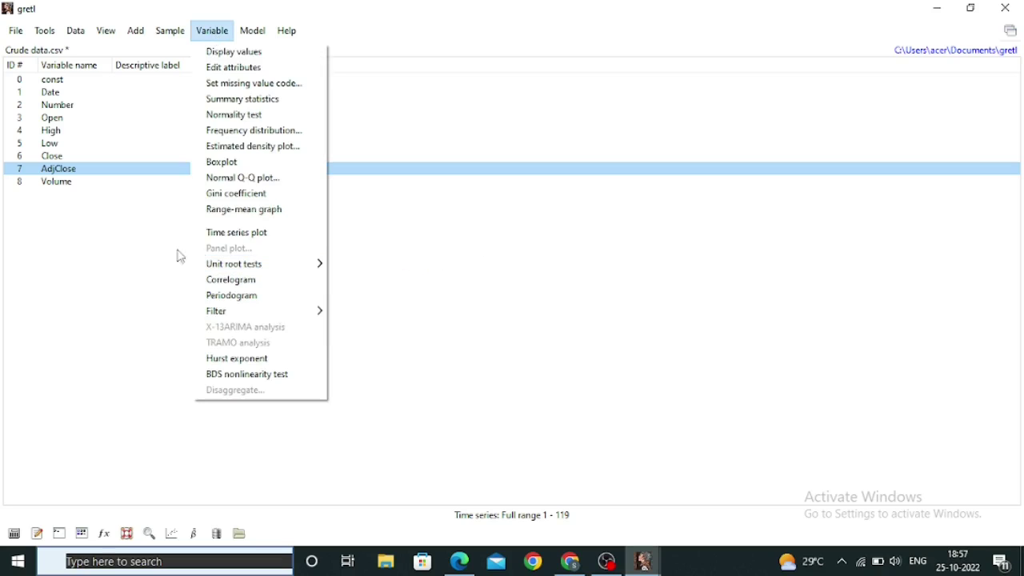
{"action": "left_click", "coordinate": [126, 237]}
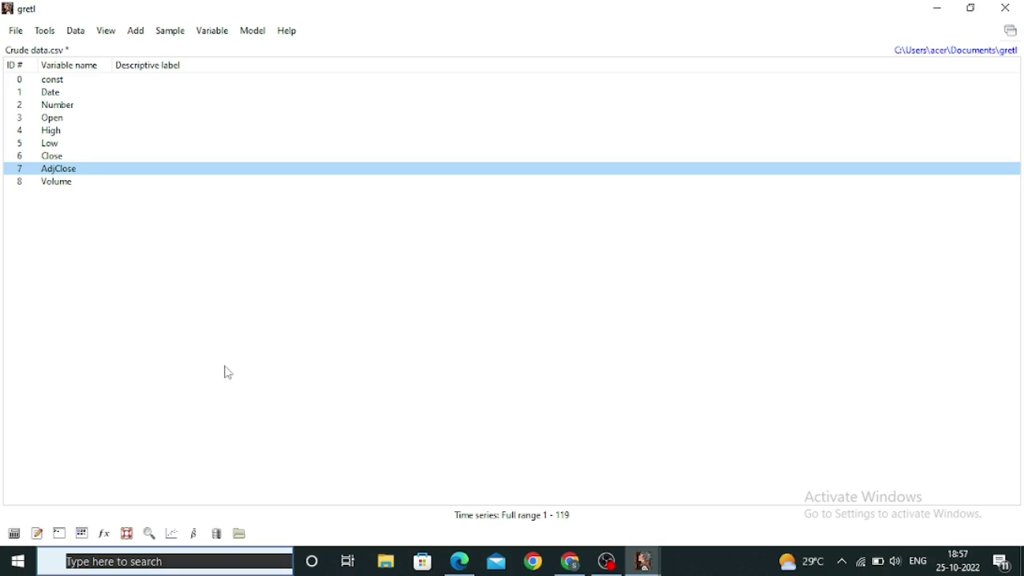
{"action": "left_click", "coordinate": [172, 534]}
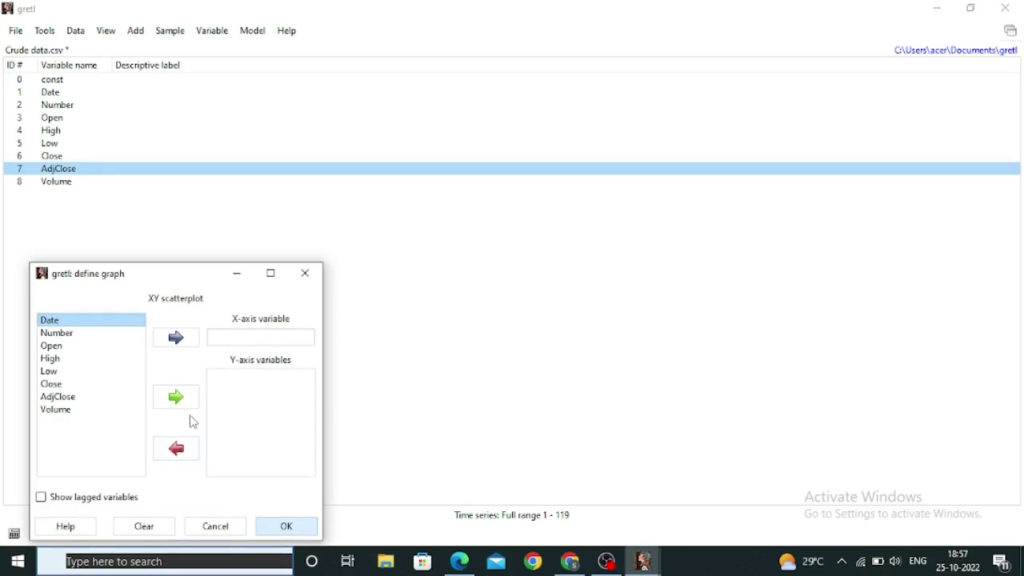
{"action": "left_click", "coordinate": [308, 277]}
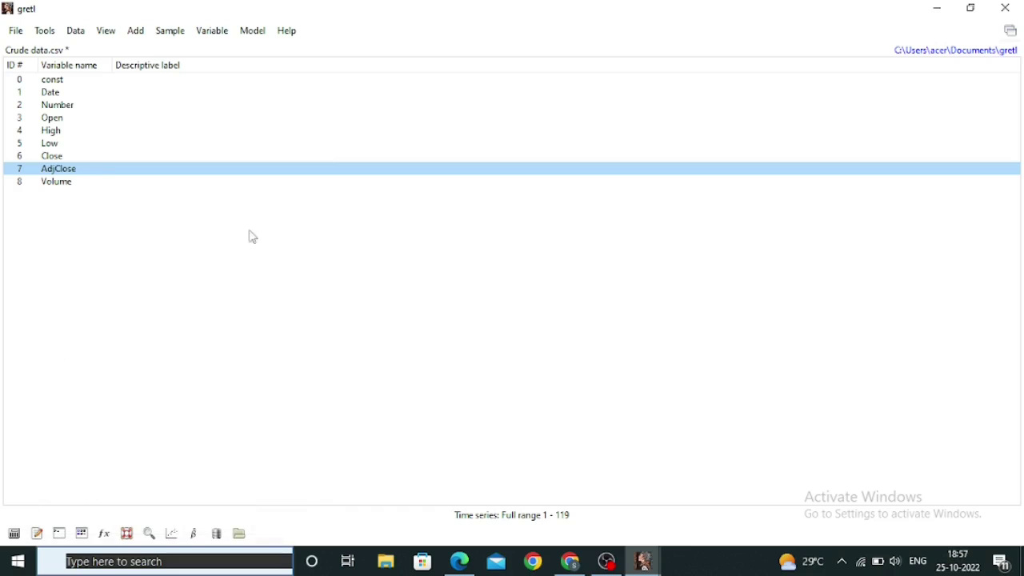
{"action": "left_click", "coordinate": [108, 32]}
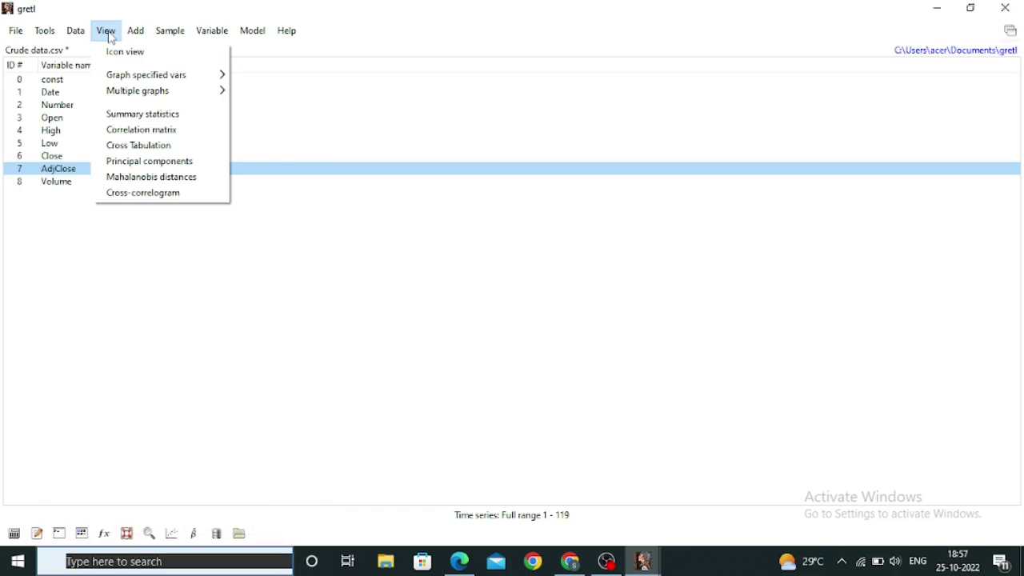
{"action": "mouse_move", "coordinate": [121, 83]}
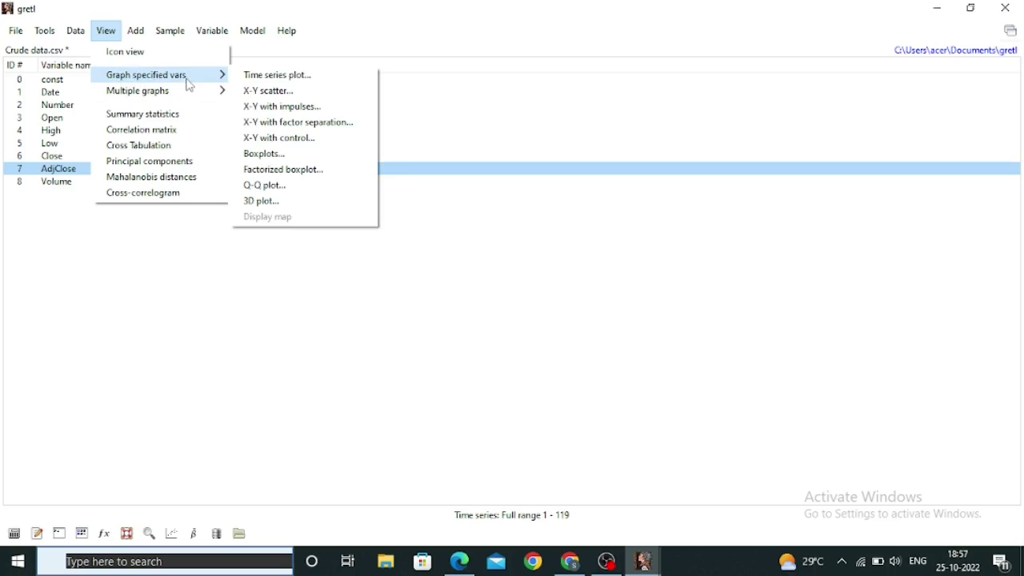
Draw a time series plot of AdjClose over observations 1–119, then minimize the graph window.
{"action": "left_click", "coordinate": [280, 76]}
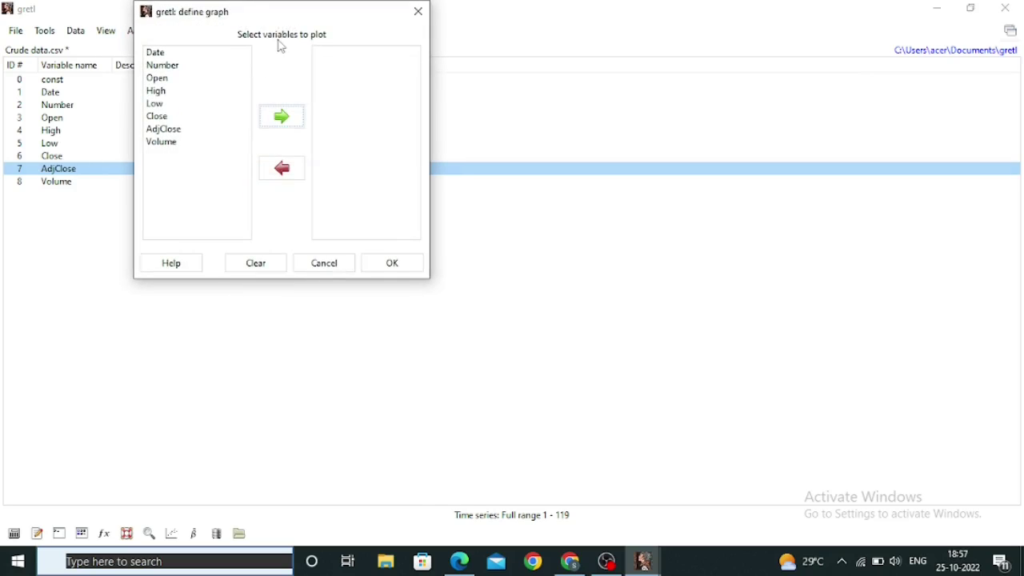
{"action": "left_click", "coordinate": [173, 130]}
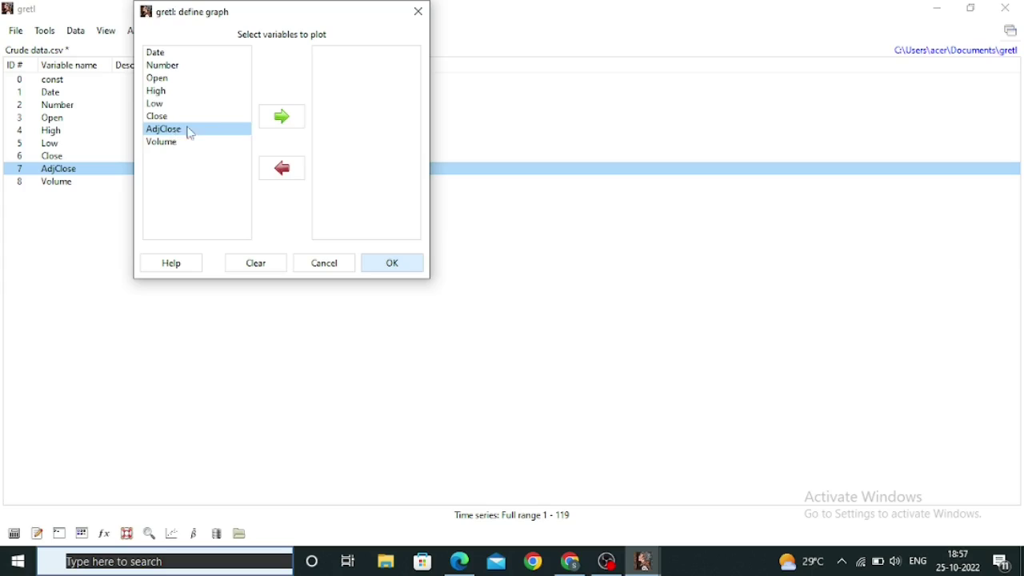
{"action": "left_click", "coordinate": [285, 121]}
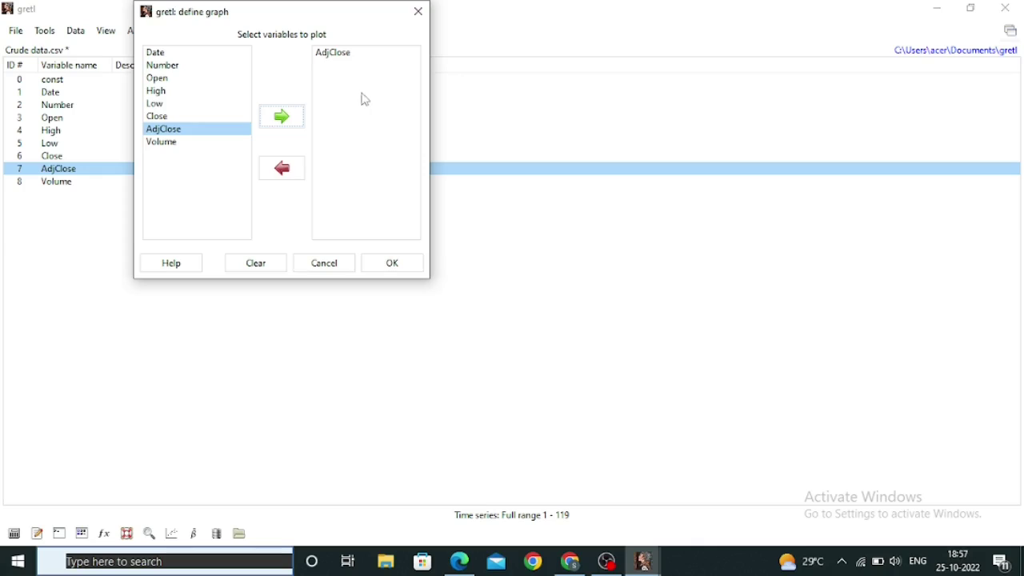
{"action": "left_click", "coordinate": [395, 269]}
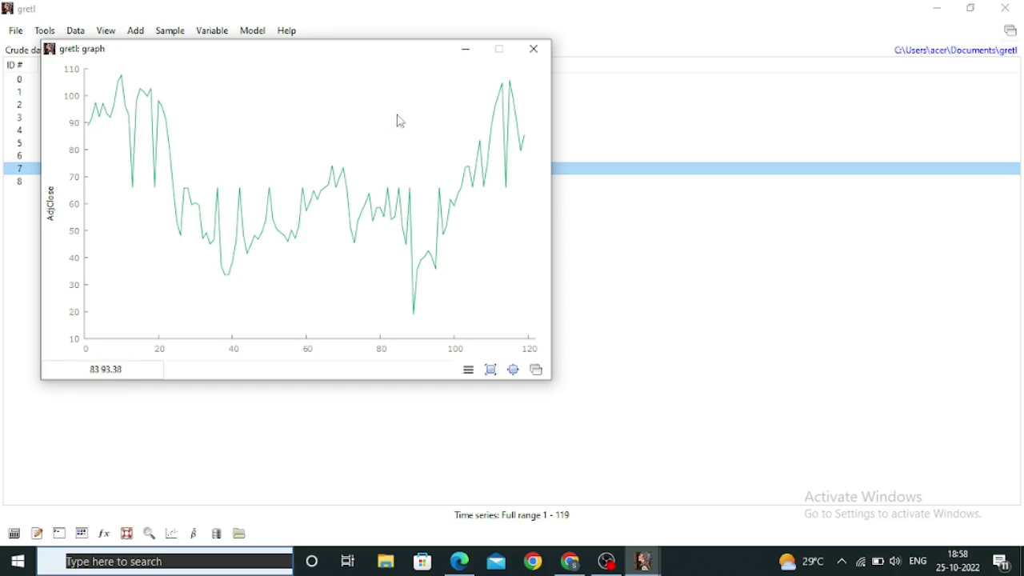
{"action": "left_click", "coordinate": [466, 51]}
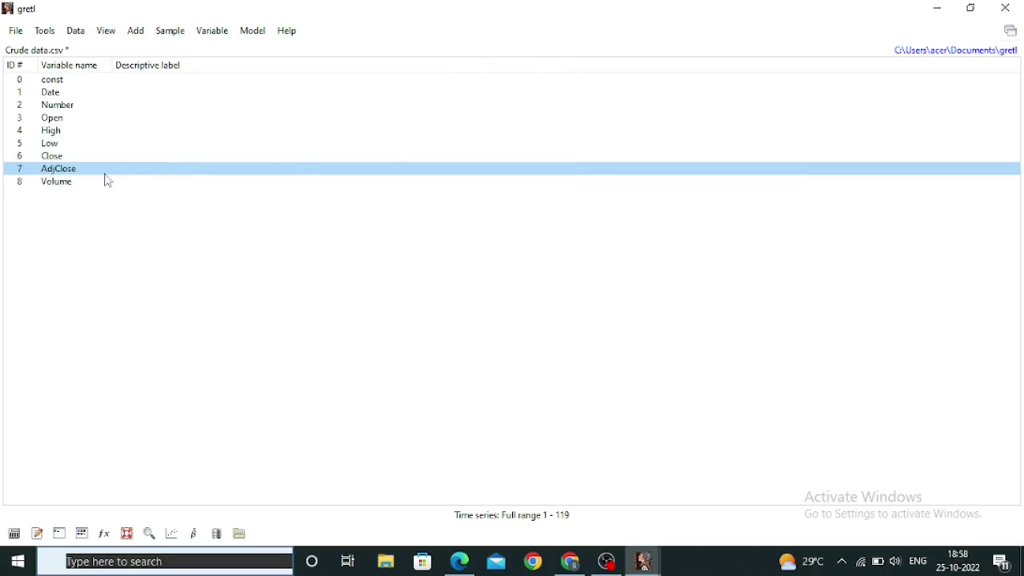
Run the ADF test on AdjClose from 12 lags with constant and with trend (p-values 0.3281, 0.8154).
{"action": "left_click", "coordinate": [210, 32]}
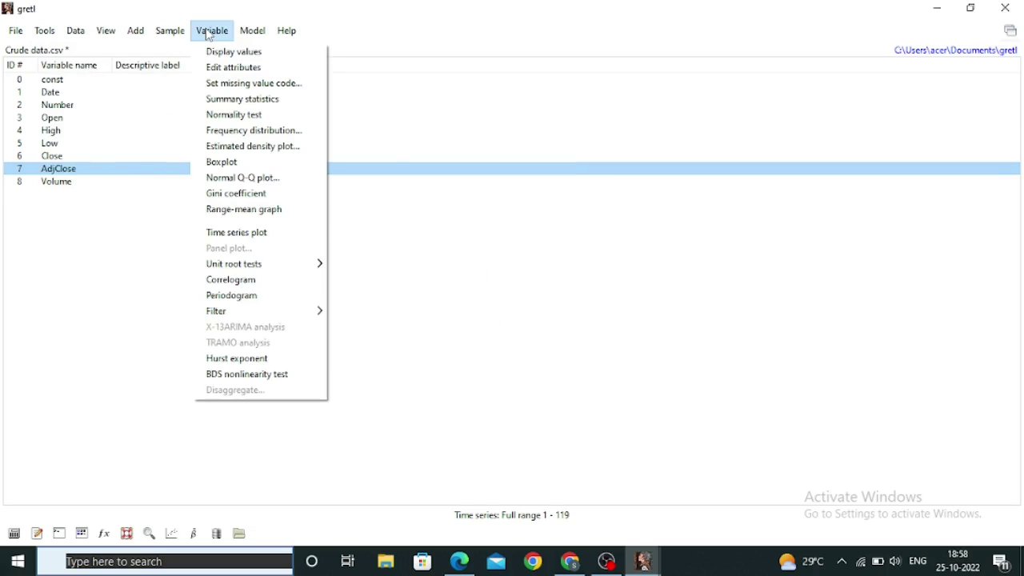
{"action": "mouse_move", "coordinate": [248, 269]}
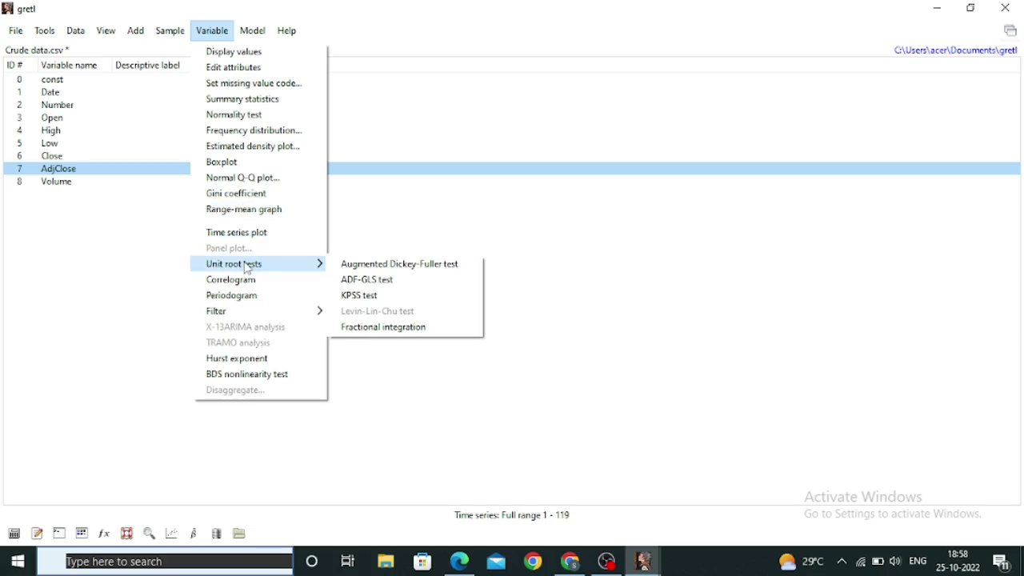
{"action": "left_click", "coordinate": [357, 268]}
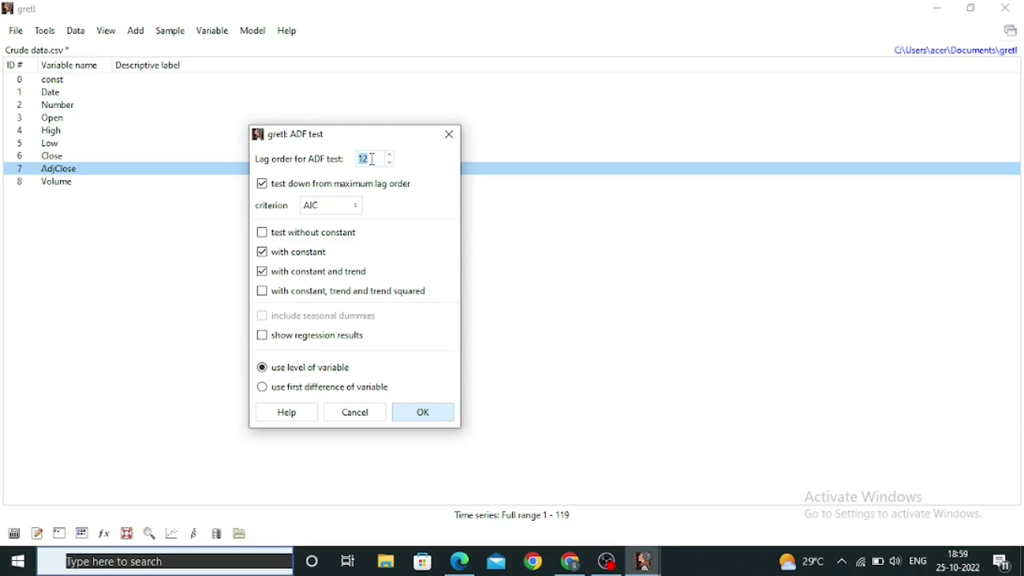
{"action": "left_click", "coordinate": [422, 413]}
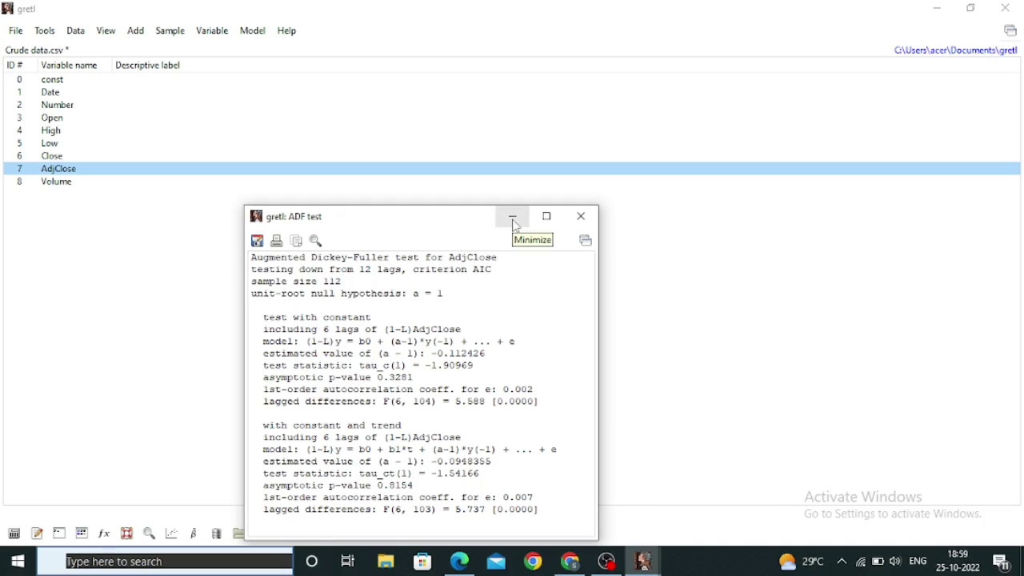
Minimize the ADF results and add l_AdjClose, the log of AdjClose.
{"action": "left_click", "coordinate": [512, 220]}
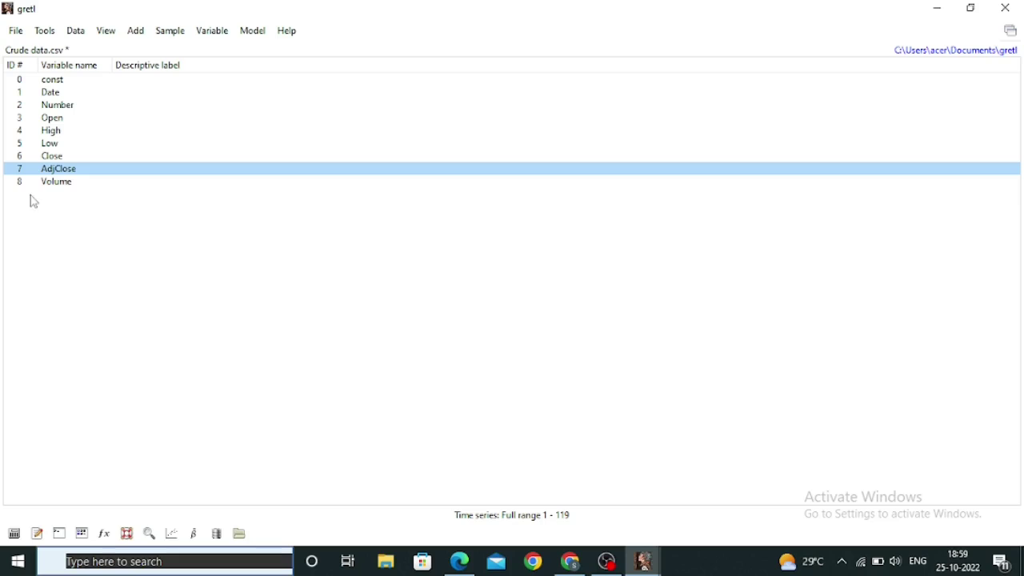
{"action": "right_click", "coordinate": [71, 175]}
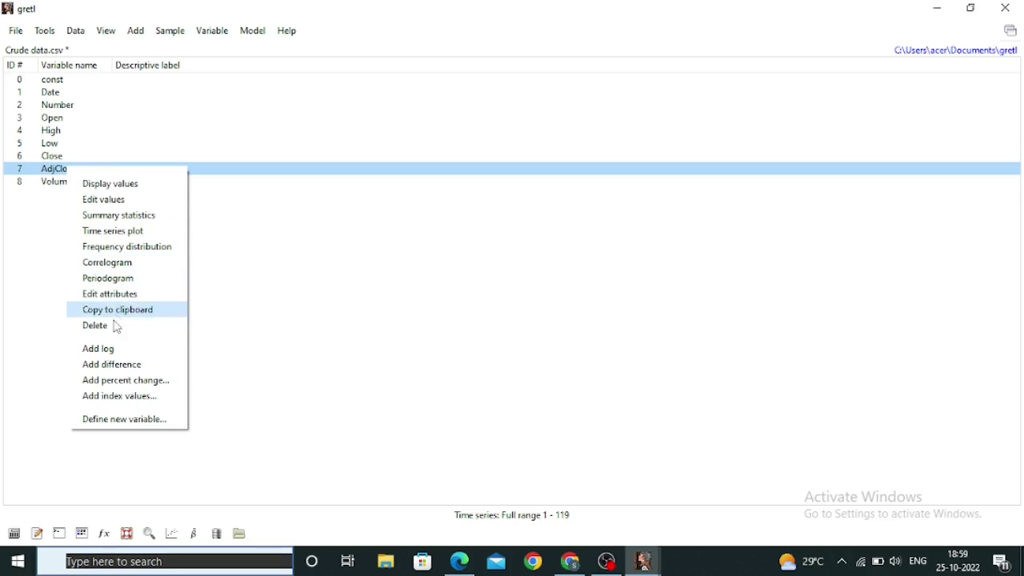
{"action": "left_click", "coordinate": [117, 354]}
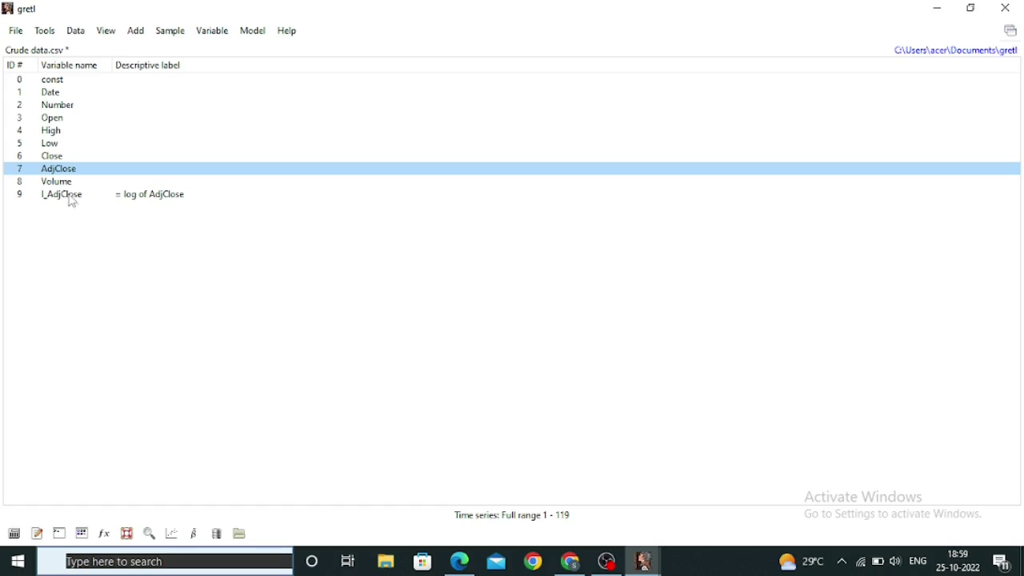
Add d_l_AdjClose, the first difference of l_AdjClose, and select it.
{"action": "left_click", "coordinate": [72, 200]}
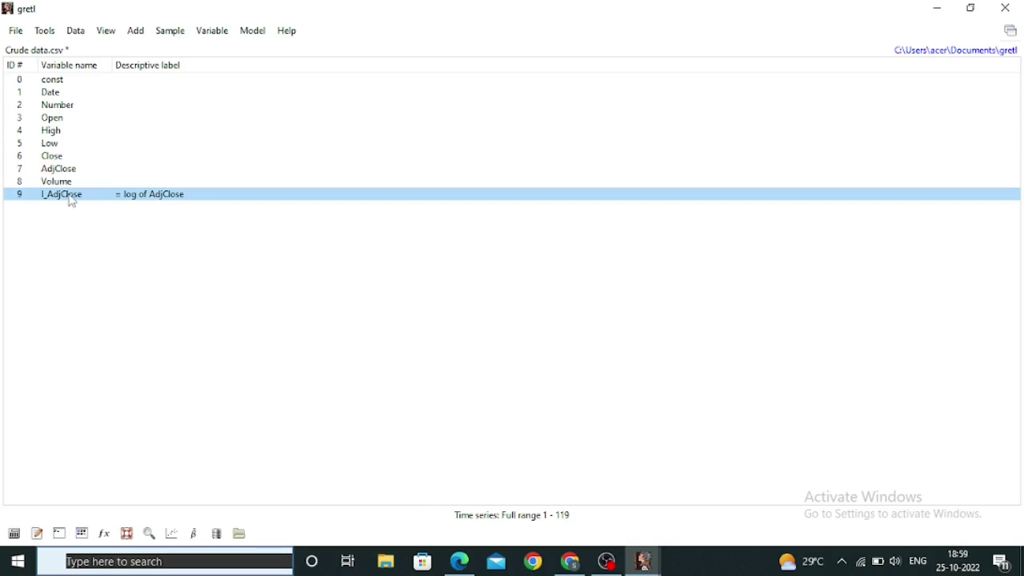
{"action": "right_click", "coordinate": [72, 200]}
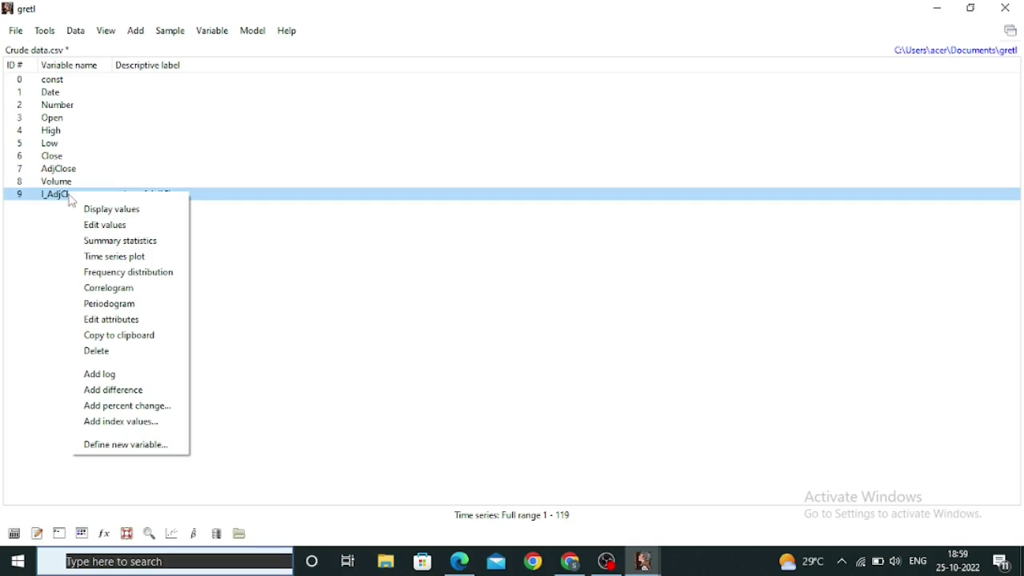
{"action": "left_click", "coordinate": [130, 398]}
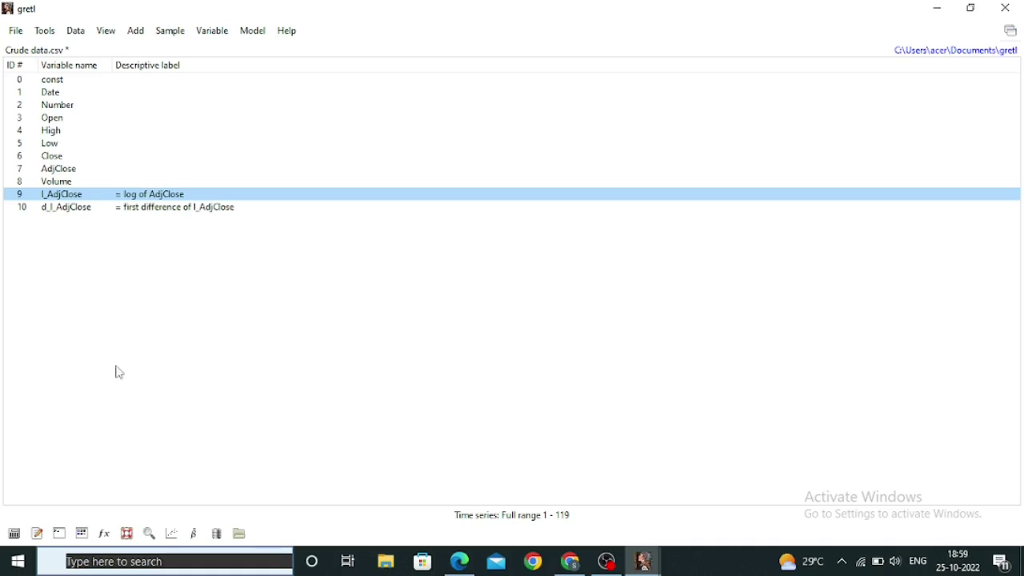
{"action": "left_click", "coordinate": [78, 212]}
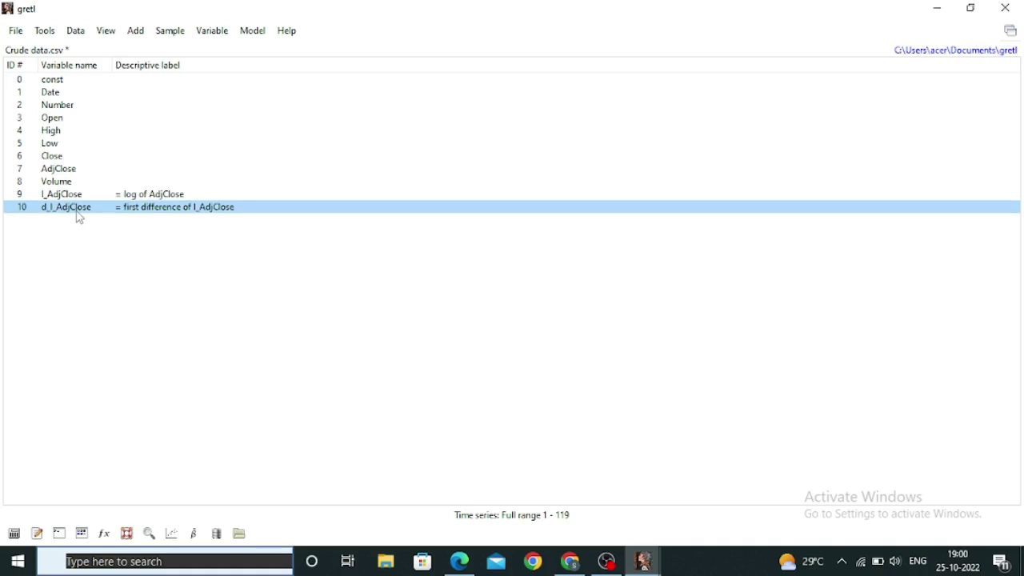
Run the ADF test on d_l_AdjClose (p-values 0.0001 and 0.0003894), then close the results.
{"action": "left_click", "coordinate": [212, 32]}
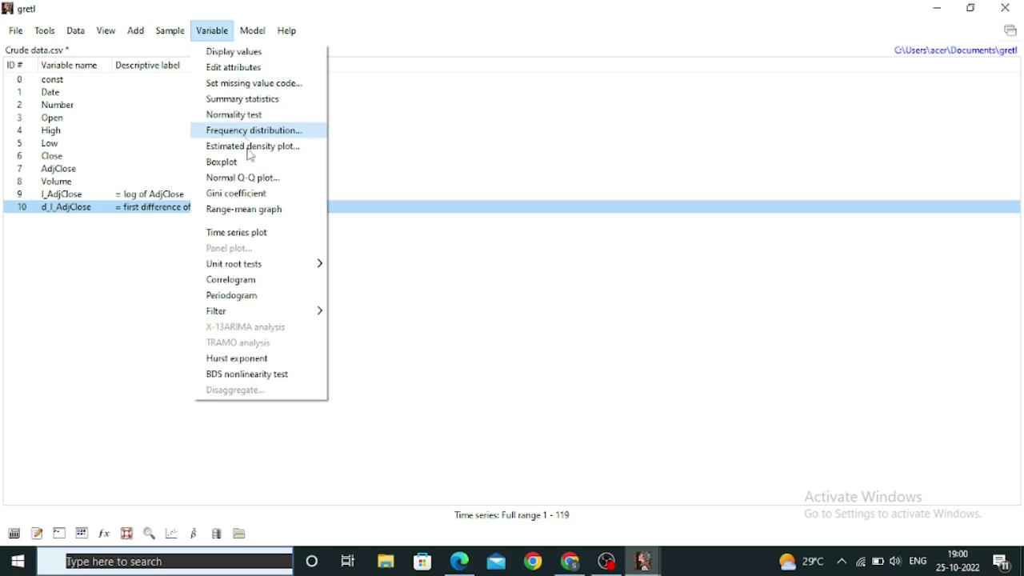
{"action": "mouse_move", "coordinate": [258, 266]}
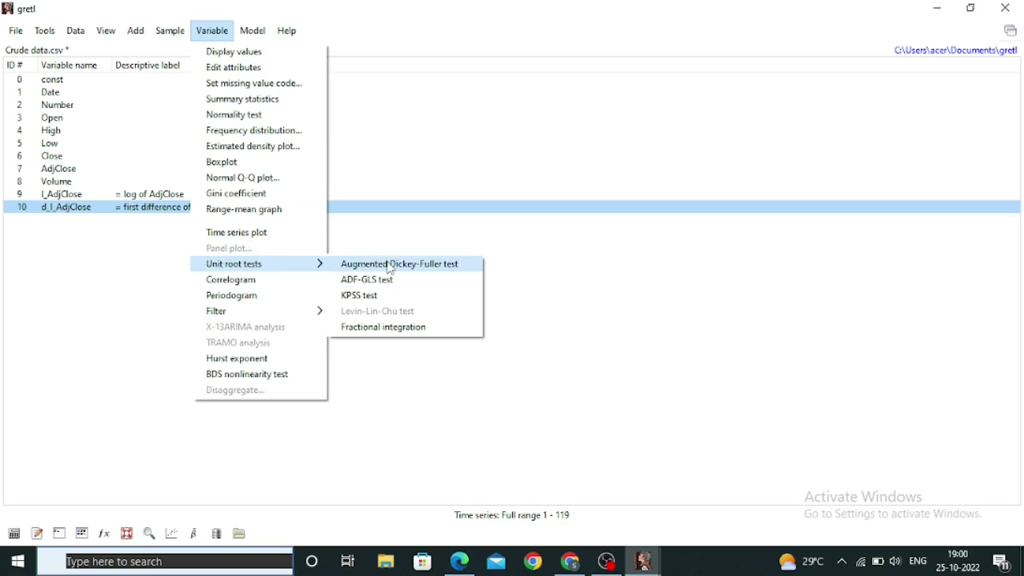
{"action": "left_click", "coordinate": [391, 266]}
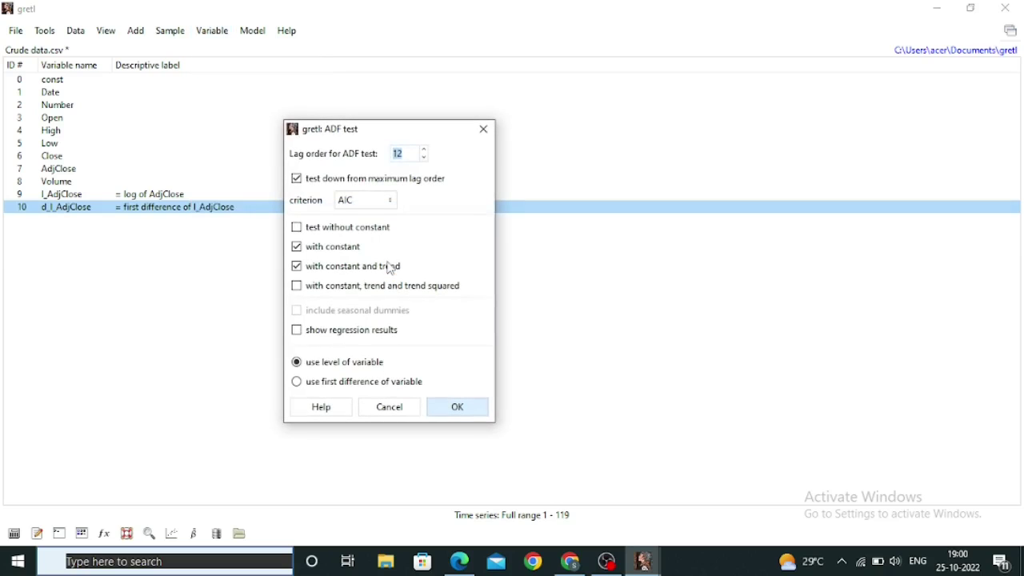
{"action": "left_click", "coordinate": [457, 407]}
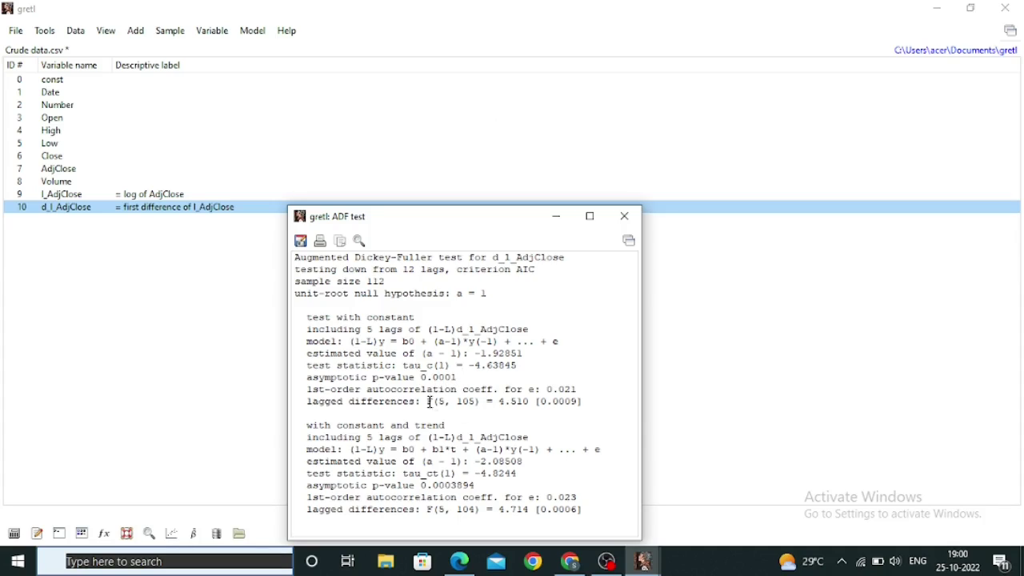
{"action": "left_click", "coordinate": [622, 230]}
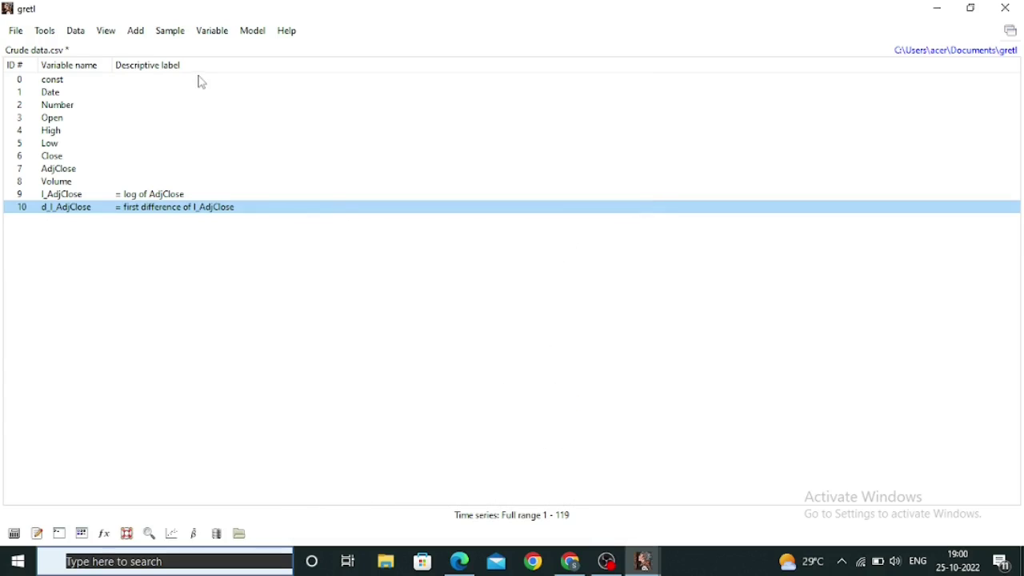
Set up an ARIMA(1,0,1) model with AdjClose as dependent variable, then minimize the dialog.
{"action": "left_click", "coordinate": [250, 36]}
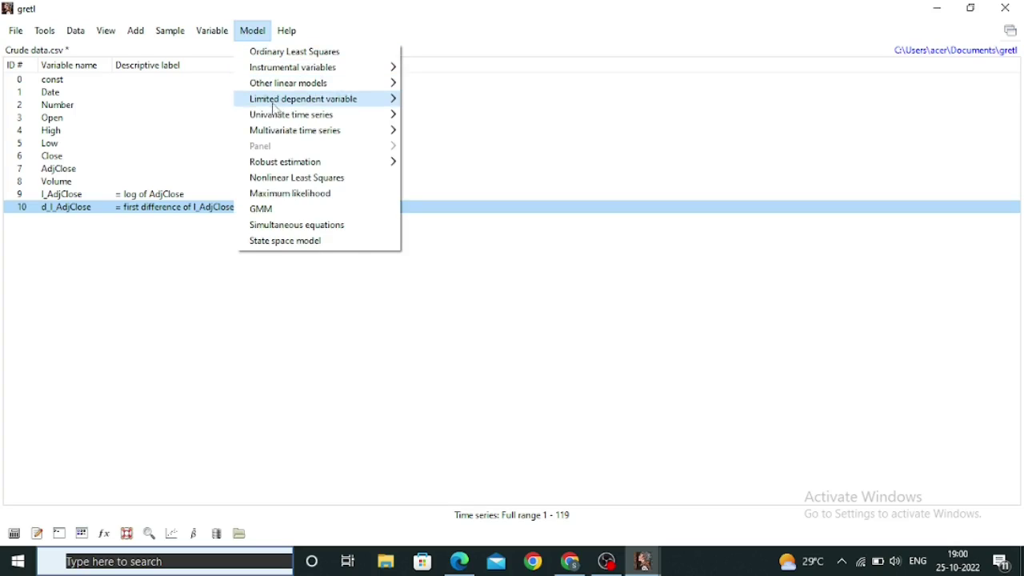
{"action": "mouse_move", "coordinate": [276, 114]}
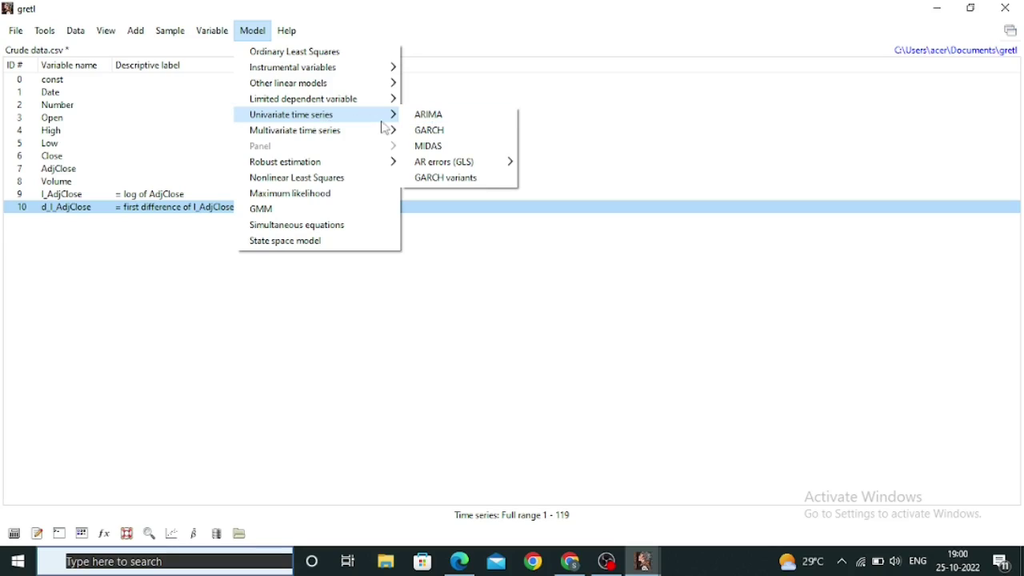
{"action": "left_click", "coordinate": [424, 116]}
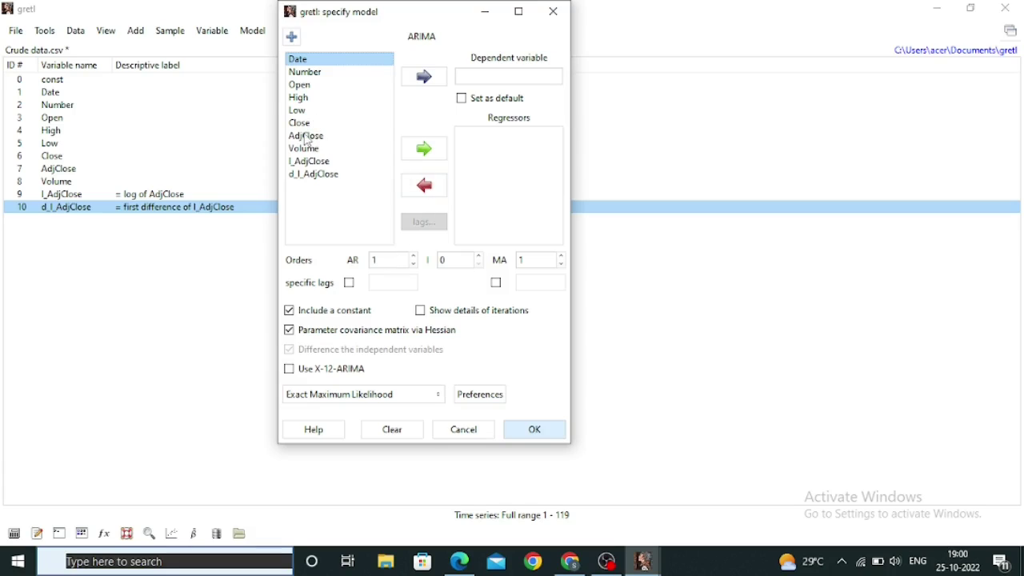
{"action": "left_click", "coordinate": [329, 137]}
{"action": "left_click", "coordinate": [422, 77]}
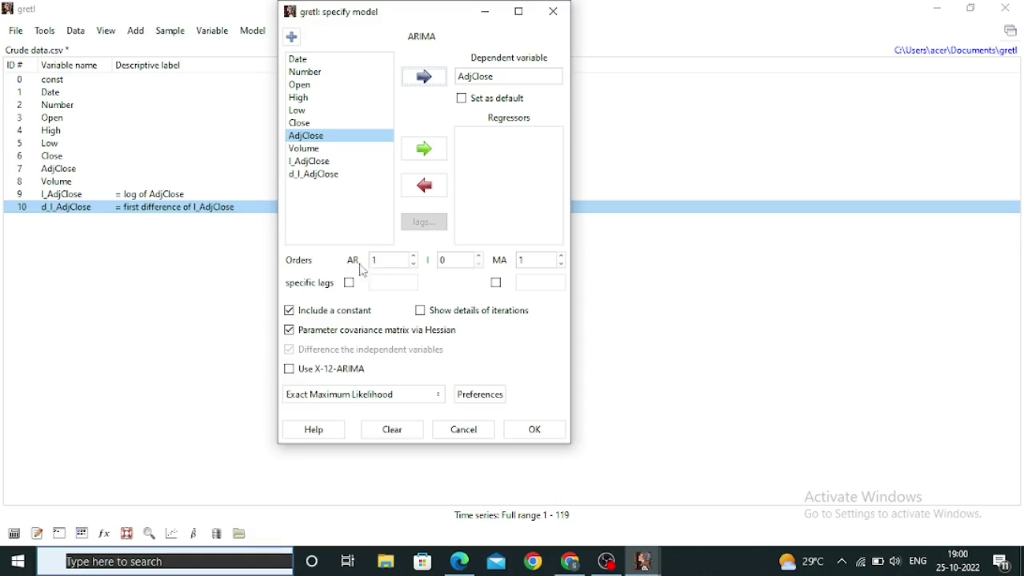
{"action": "left_click", "coordinate": [390, 261]}
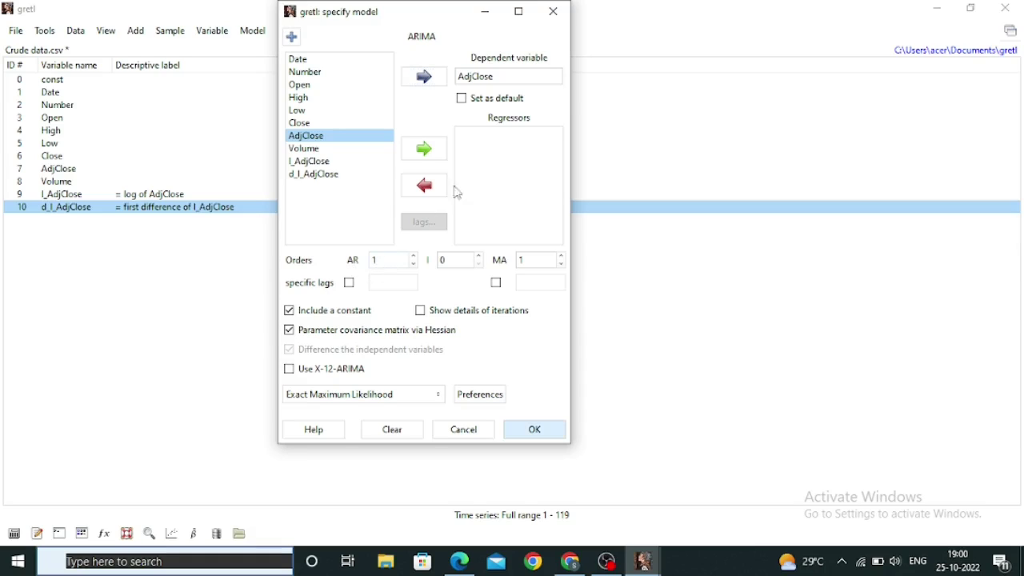
{"action": "left_click", "coordinate": [485, 12]}
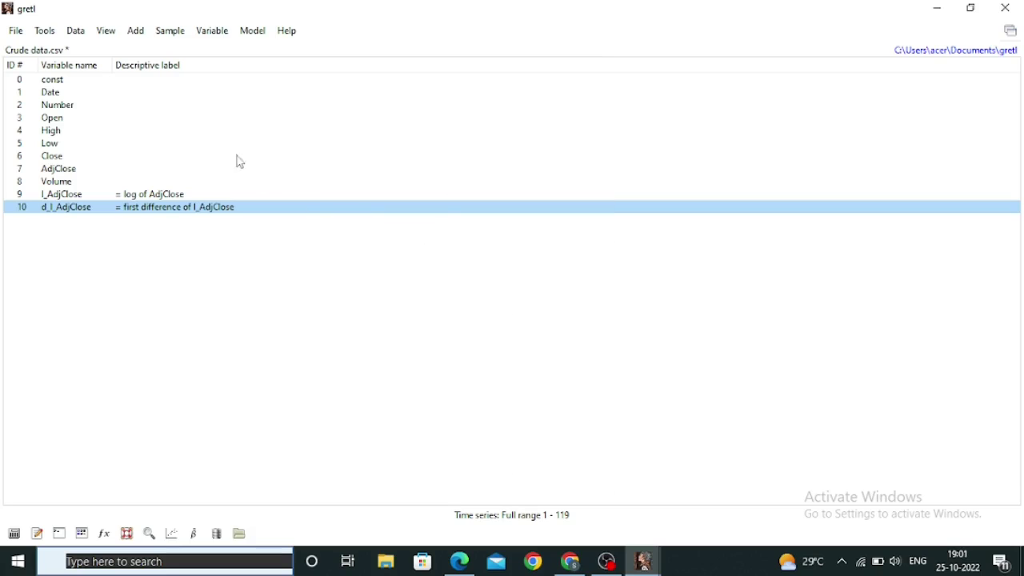
Generate the d_l_AdjClose correlogram with maximum lag 20, showing ACF and PACF values and graph.
{"action": "right_click", "coordinate": [117, 209]}
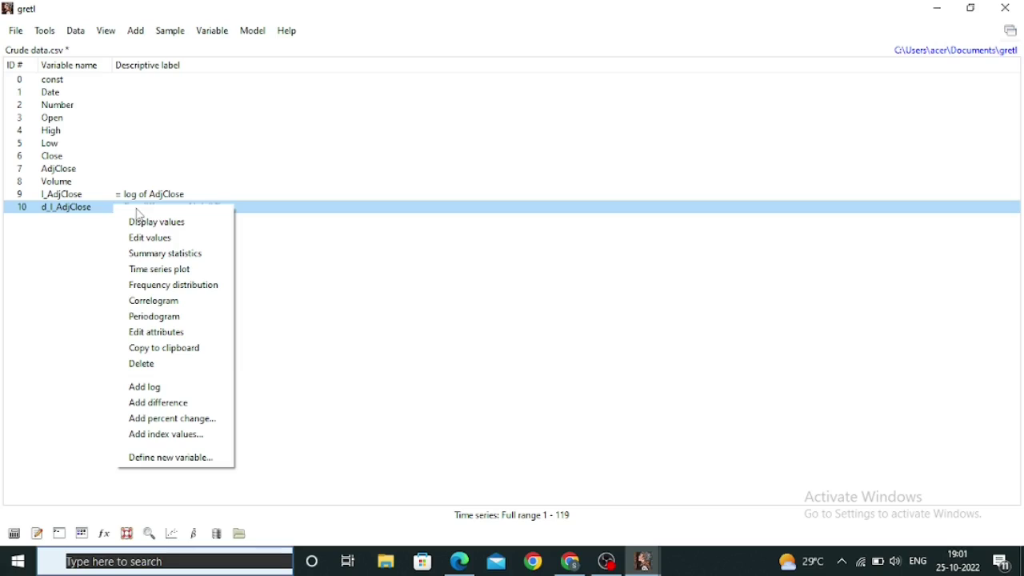
{"action": "left_click", "coordinate": [176, 302]}
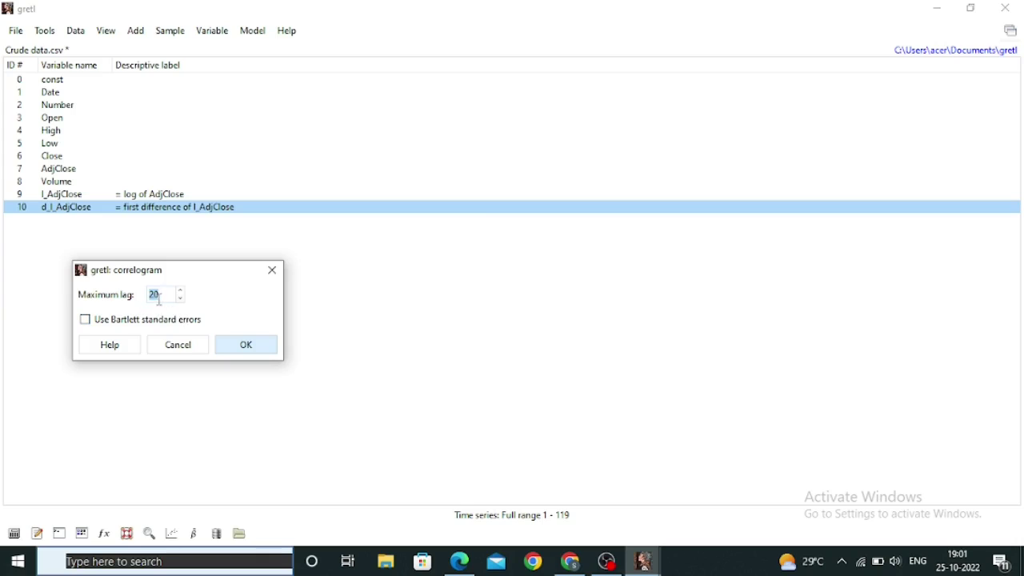
{"action": "left_click", "coordinate": [162, 297]}
{"action": "left_click", "coordinate": [235, 347]}
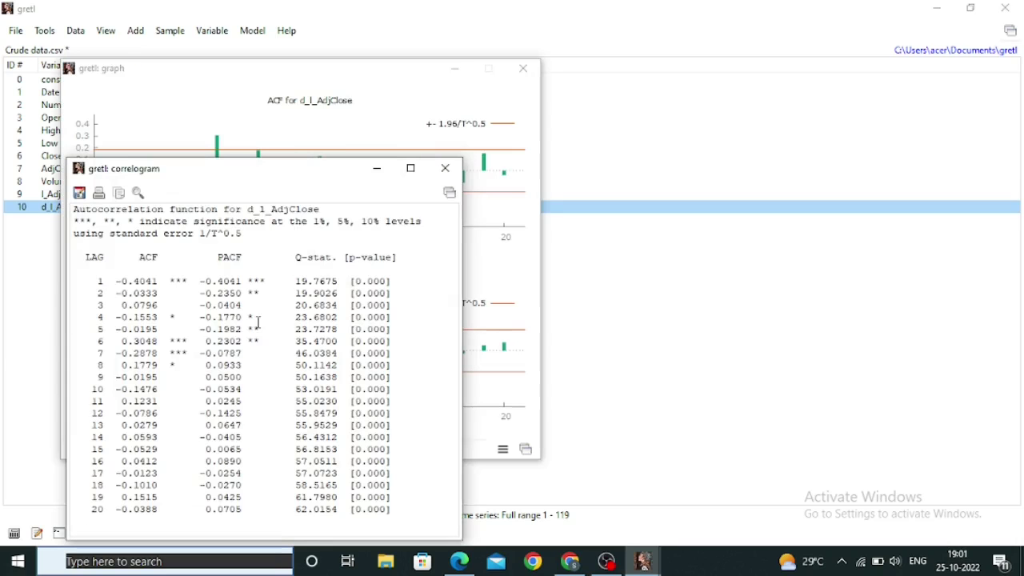
Close the correlogram table and minimize the d_l_AdjClose ACF/PACF graph window.
{"action": "left_click", "coordinate": [446, 168]}
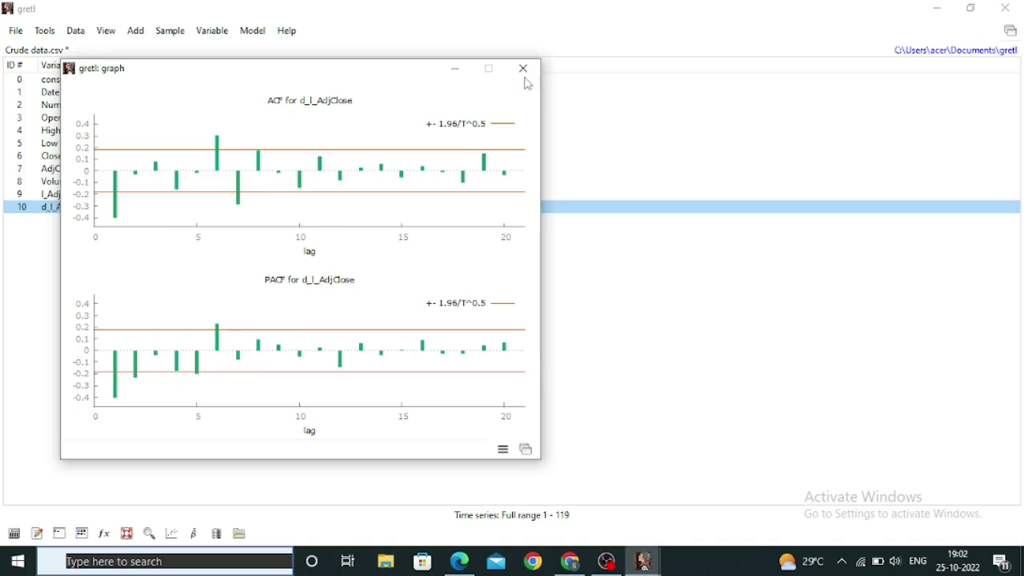
{"action": "left_click", "coordinate": [455, 69]}
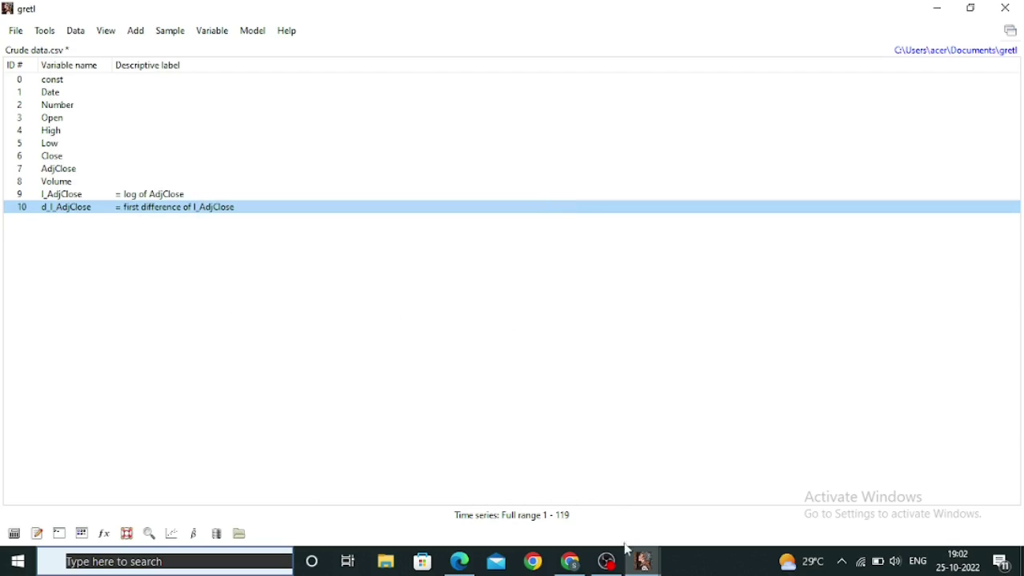
Set AR order 2 and MA order 2 for AdjClose and run the ARMA estimation.
{"action": "mouse_move", "coordinate": [646, 570]}
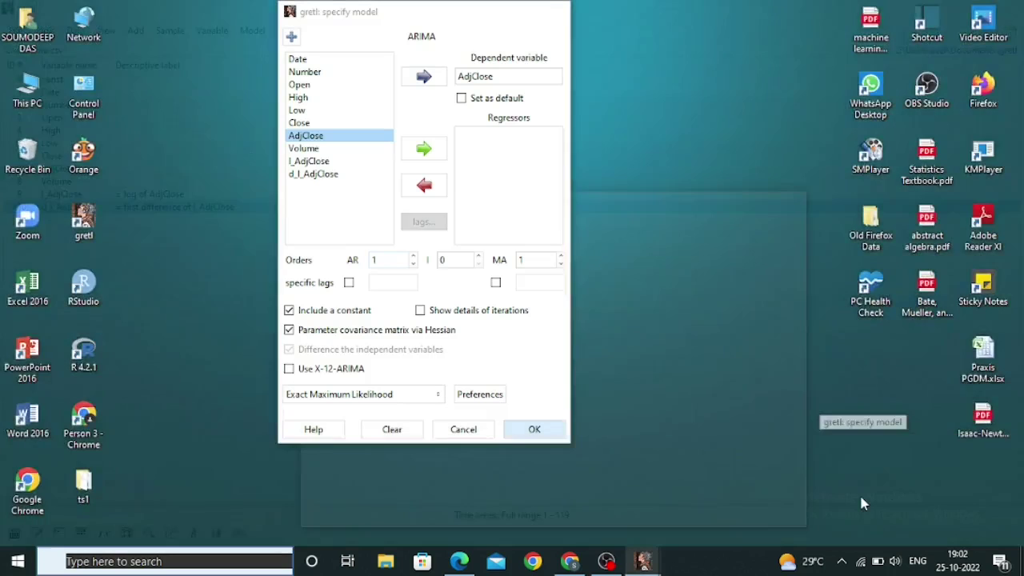
{"action": "left_click", "coordinate": [862, 502]}
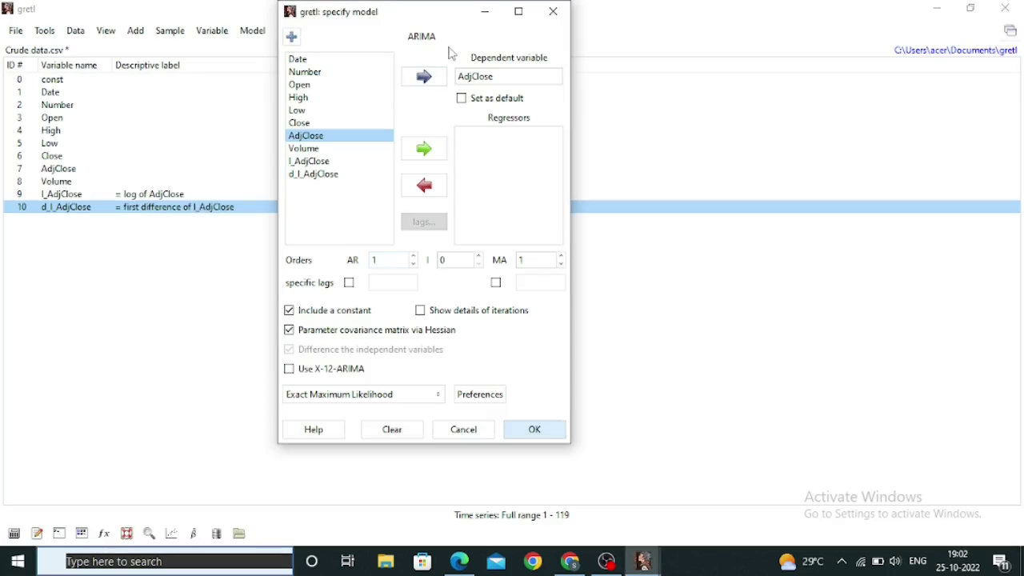
{"action": "left_click", "coordinate": [383, 263]}
{"action": "left_click", "coordinate": [534, 260]}
{"action": "type", "text": "2"}
{"action": "left_click", "coordinate": [387, 260]}
{"action": "type", "text": "2"}
{"action": "left_click", "coordinate": [539, 430]}
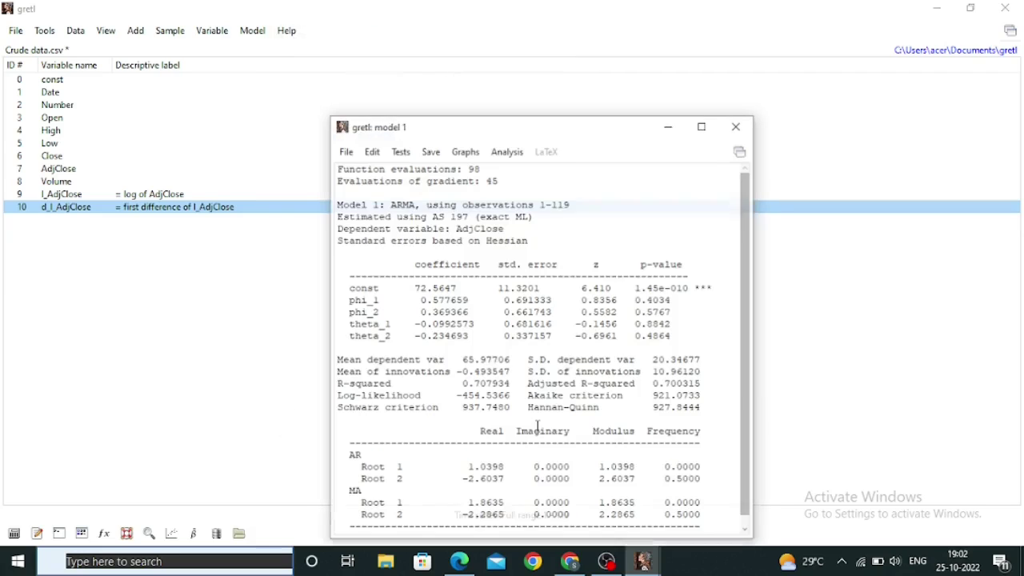
Maximize the Model 1 ARMA(2,2) results window to read the coefficient output.
{"action": "left_click", "coordinate": [704, 126]}
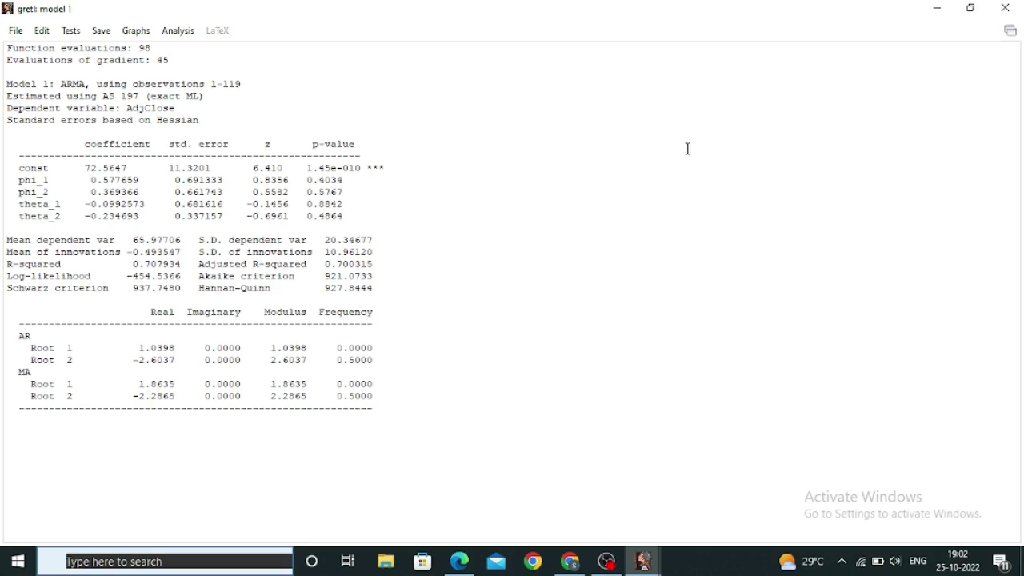
{"action": "mouse_move", "coordinate": [643, 559]}
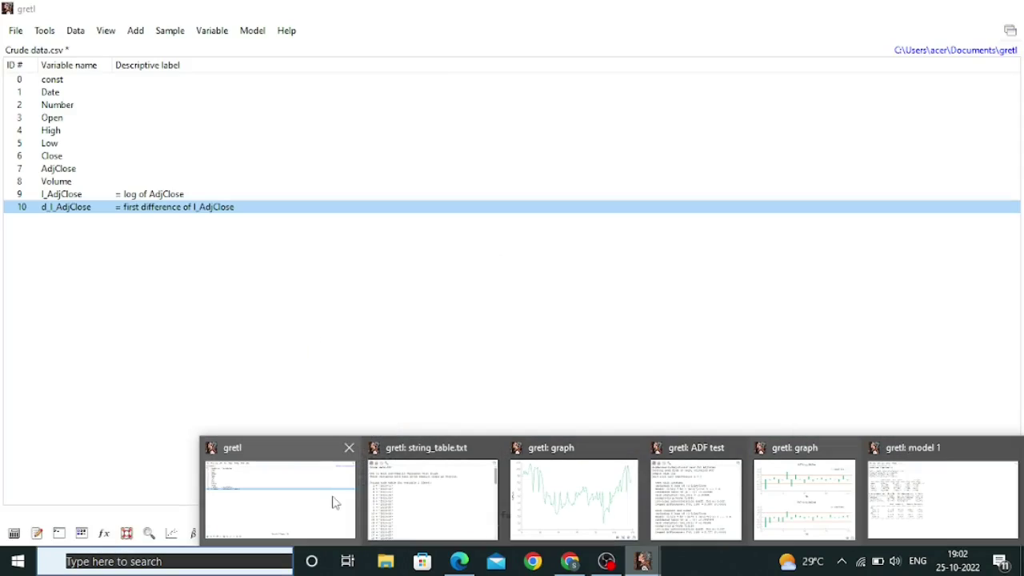
From the main data window, open a new ARIMA specification under Univariate time series.
{"action": "left_click", "coordinate": [334, 502]}
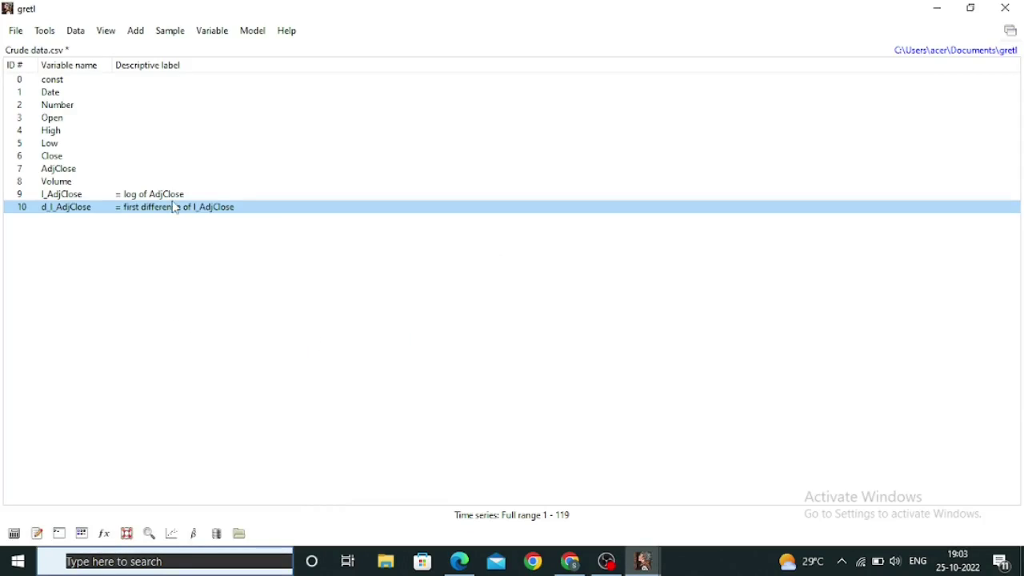
{"action": "left_click", "coordinate": [252, 32]}
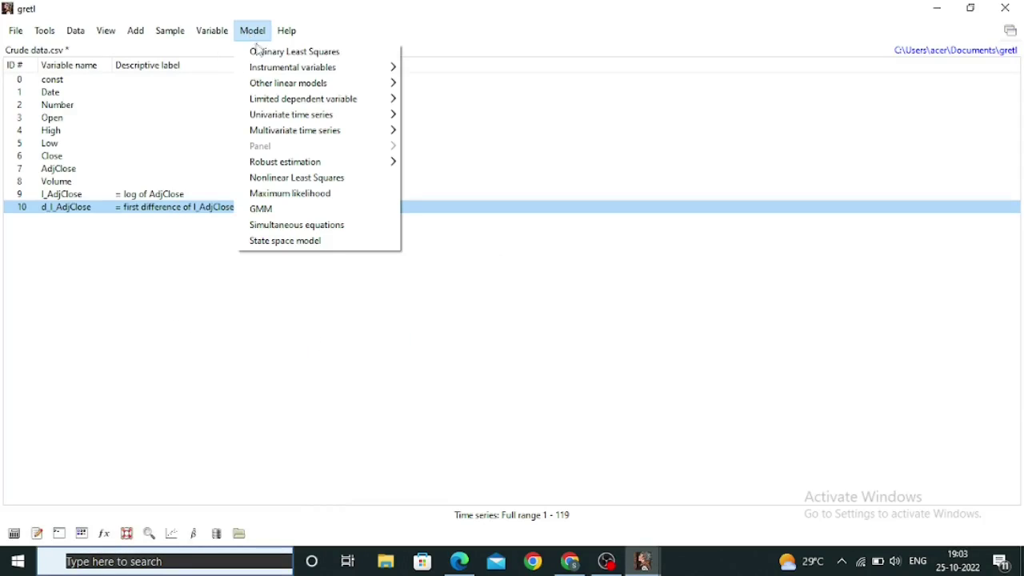
{"action": "mouse_move", "coordinate": [274, 127]}
{"action": "left_click", "coordinate": [432, 117]}
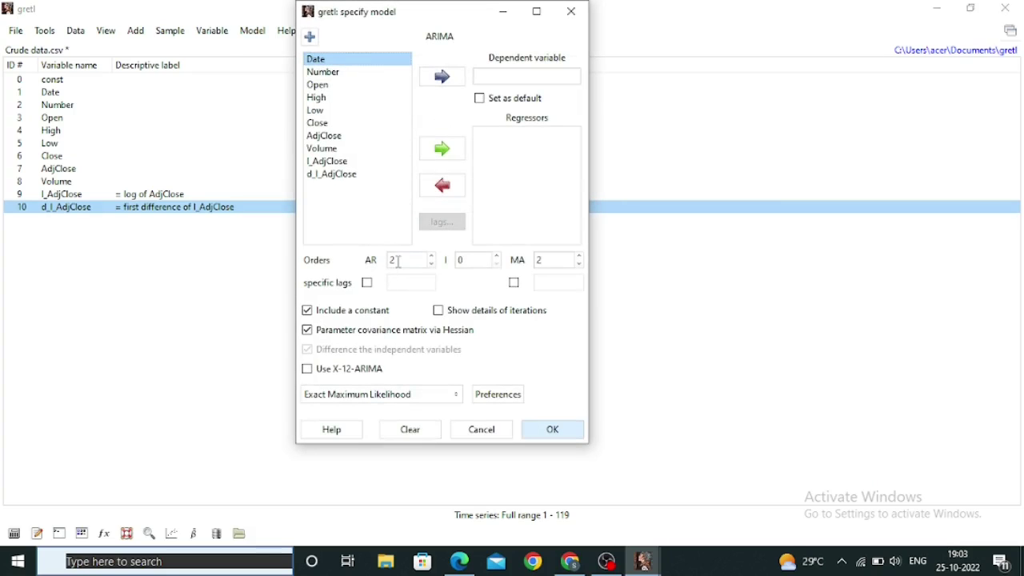
{"action": "left_click", "coordinate": [402, 266]}
Minimize the ARIMA dialog and bring the Model 1 results back from the taskbar.
{"action": "left_click", "coordinate": [516, 17]}
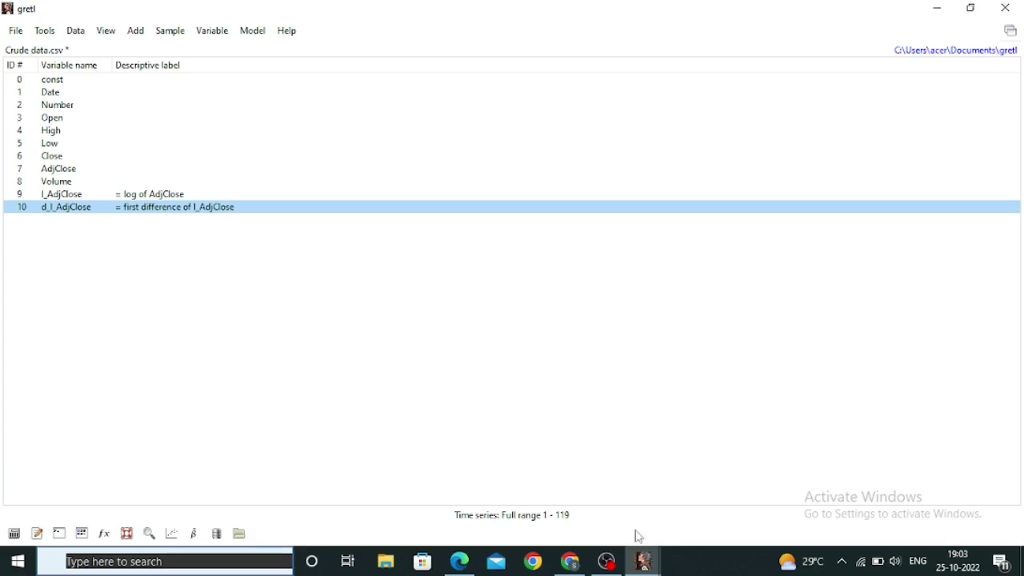
{"action": "mouse_move", "coordinate": [648, 573]}
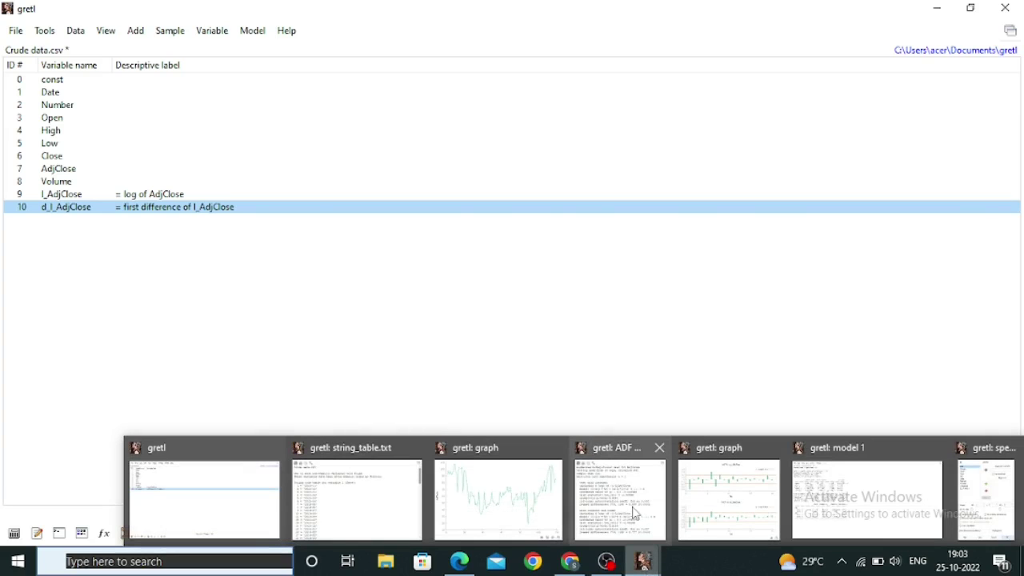
{"action": "mouse_move", "coordinate": [633, 512]}
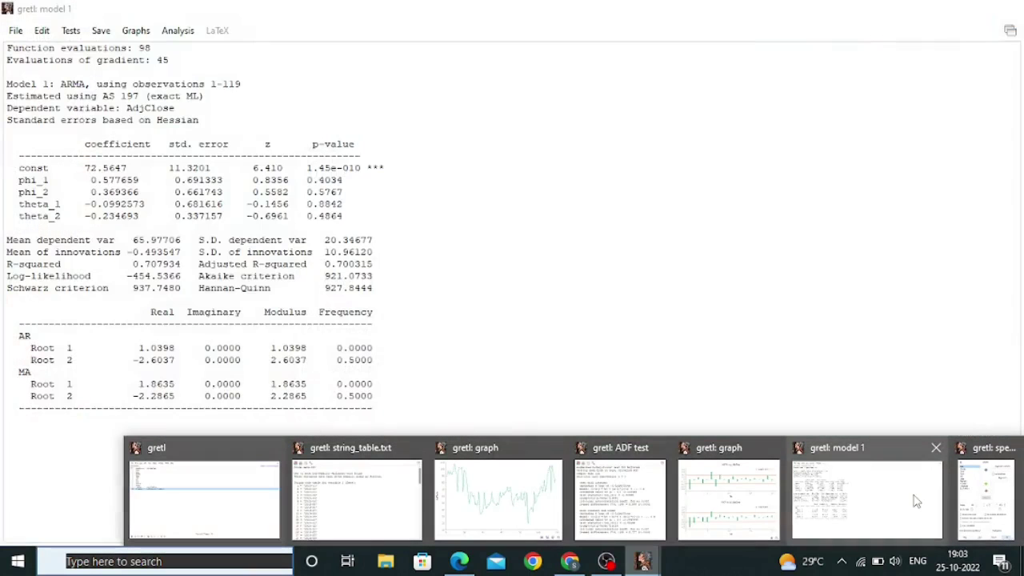
{"action": "left_click", "coordinate": [916, 501]}
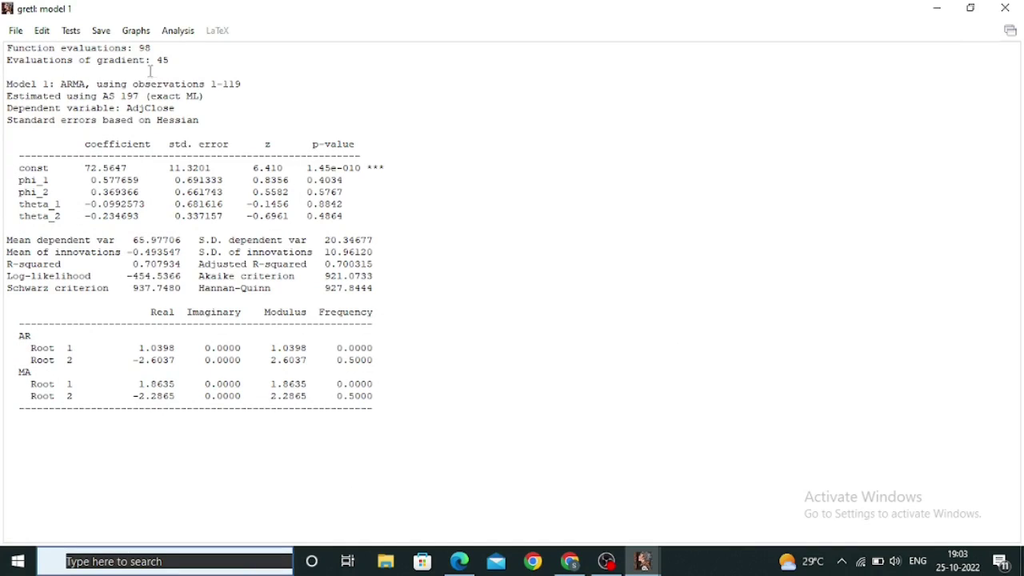
{"action": "left_click", "coordinate": [136, 31]}
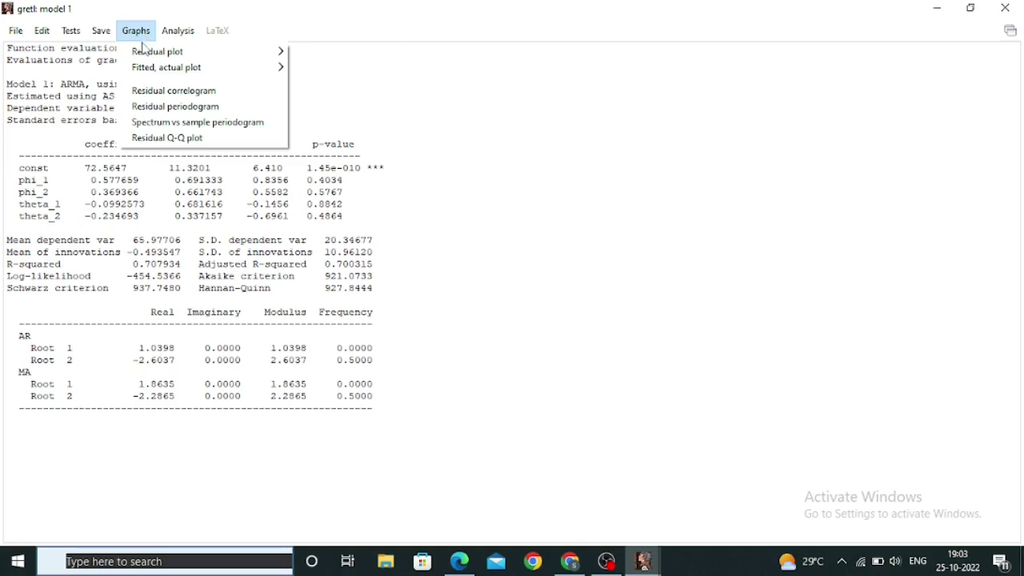
{"action": "mouse_move", "coordinate": [148, 53]}
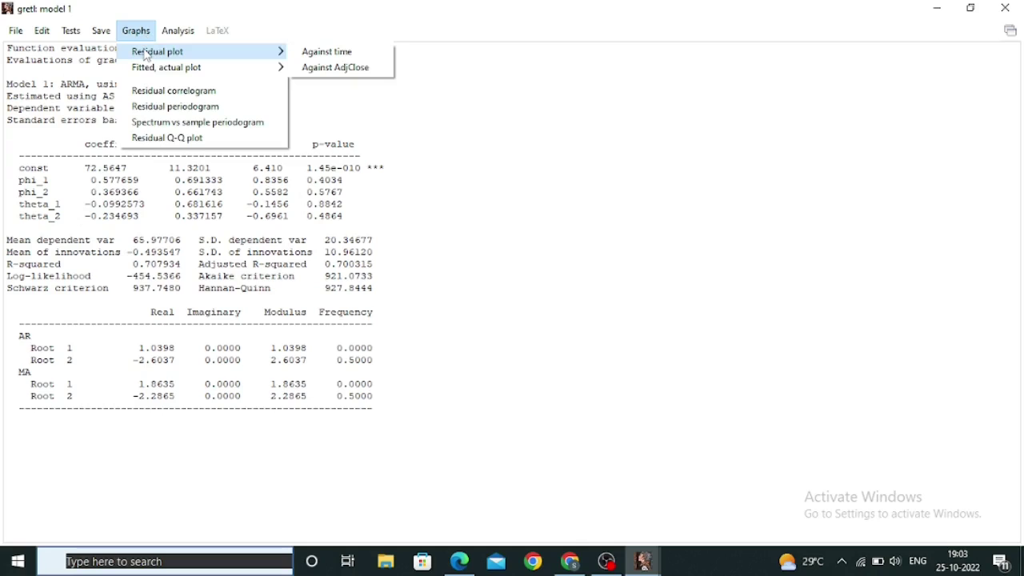
{"action": "left_click", "coordinate": [336, 69]}
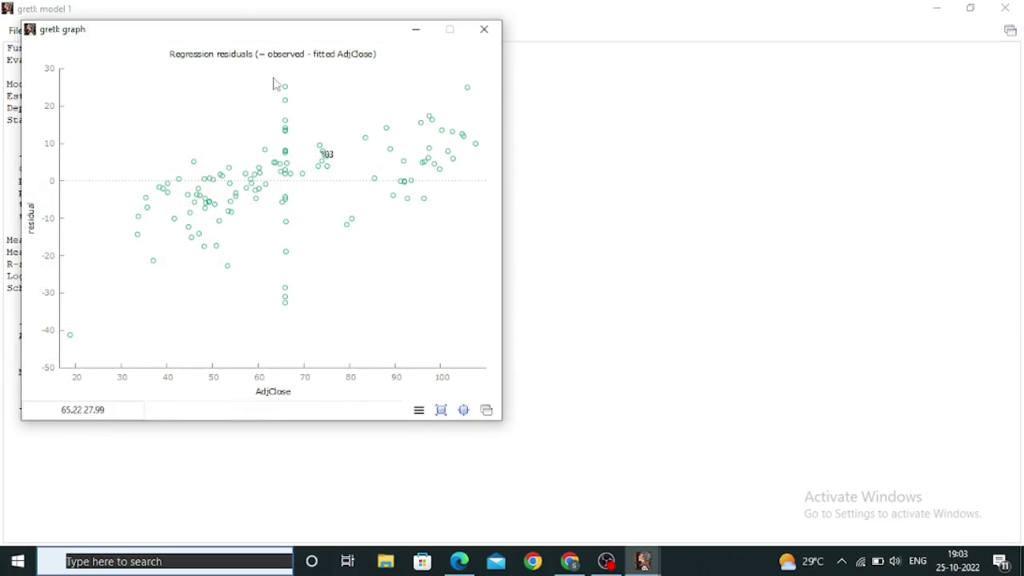
{"action": "left_click", "coordinate": [478, 36]}
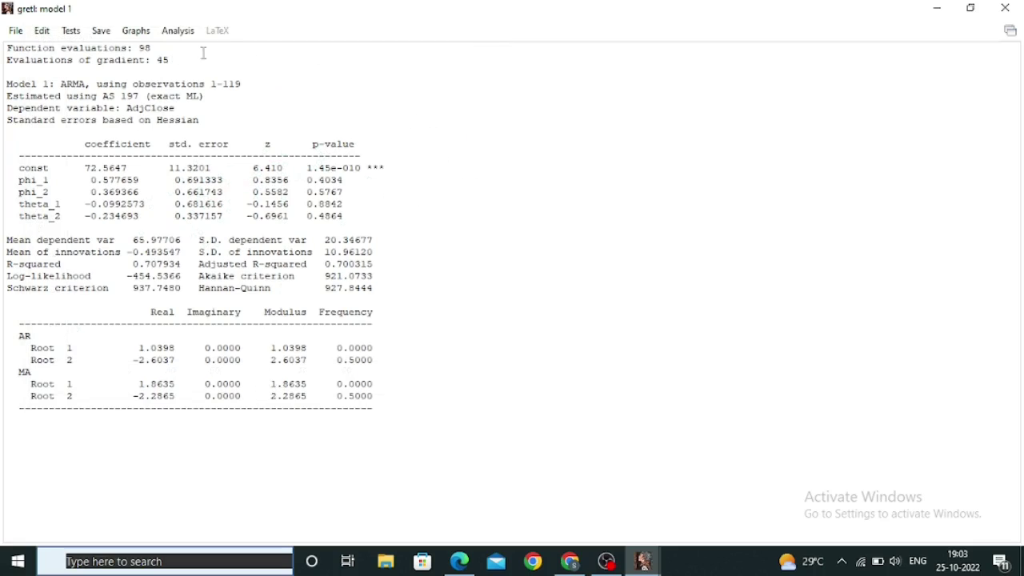
{"action": "left_click", "coordinate": [138, 32]}
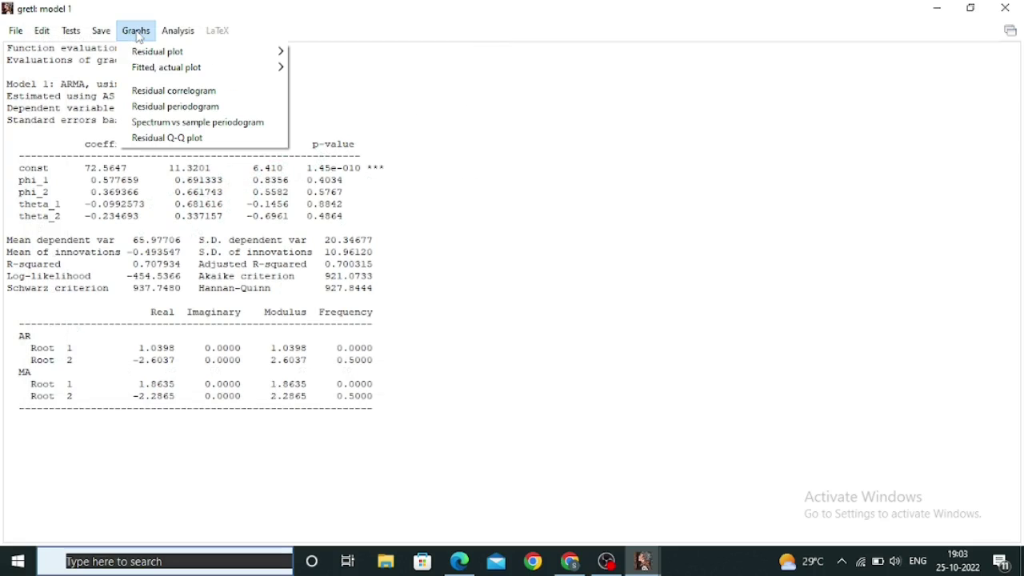
{"action": "mouse_move", "coordinate": [144, 52]}
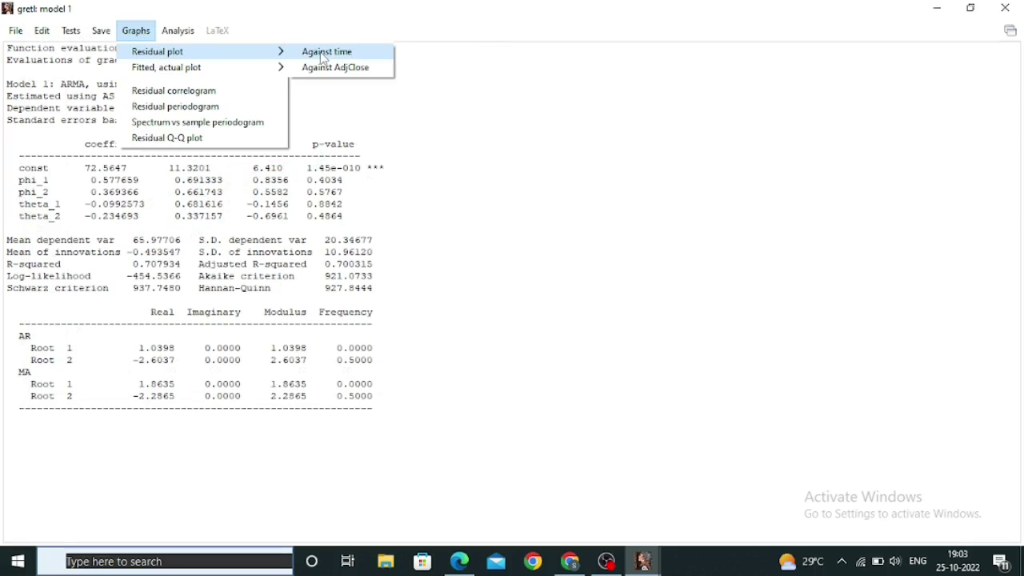
{"action": "left_click", "coordinate": [324, 55]}
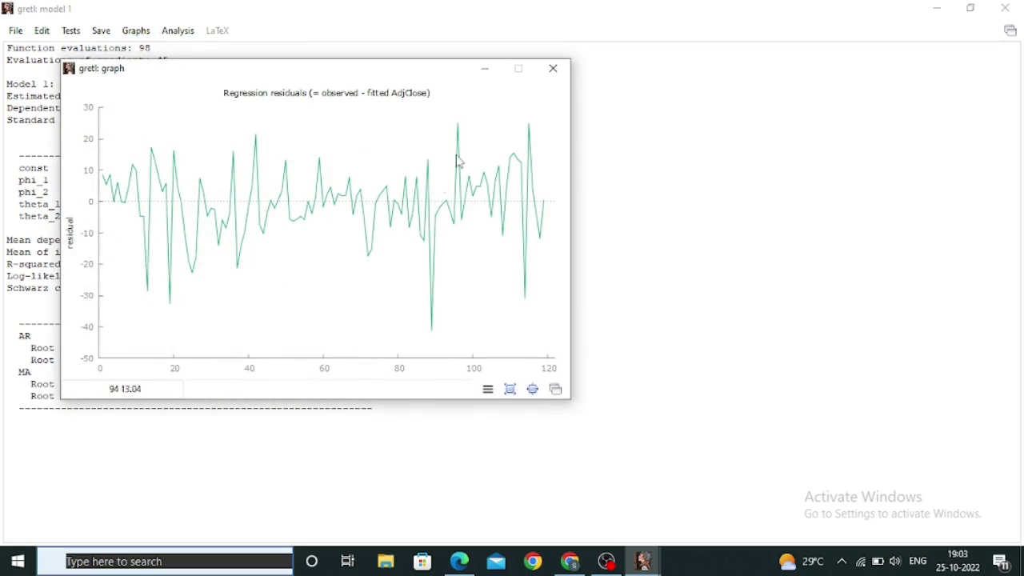
{"action": "left_click", "coordinate": [551, 70]}
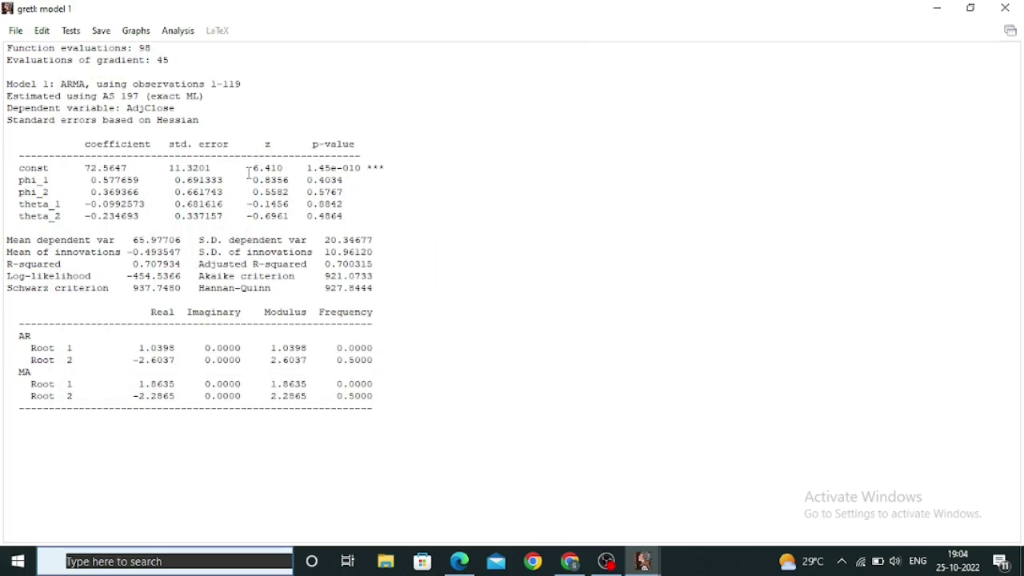
Add 25 observations and forecast AdjClose for 120–144 with 0.95 error bars, closing the forecast table.
{"action": "left_click", "coordinate": [180, 32]}
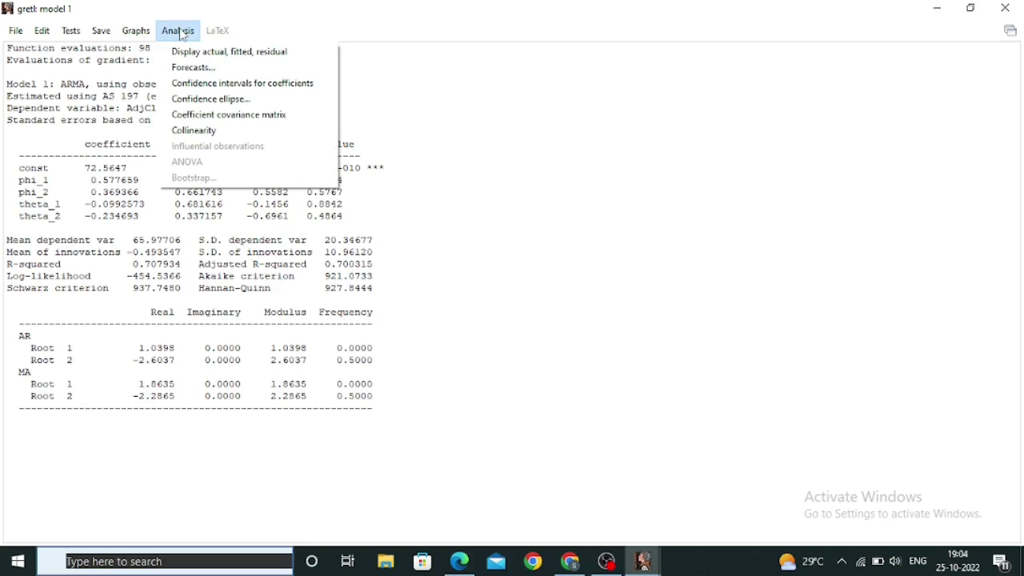
{"action": "left_click", "coordinate": [192, 70]}
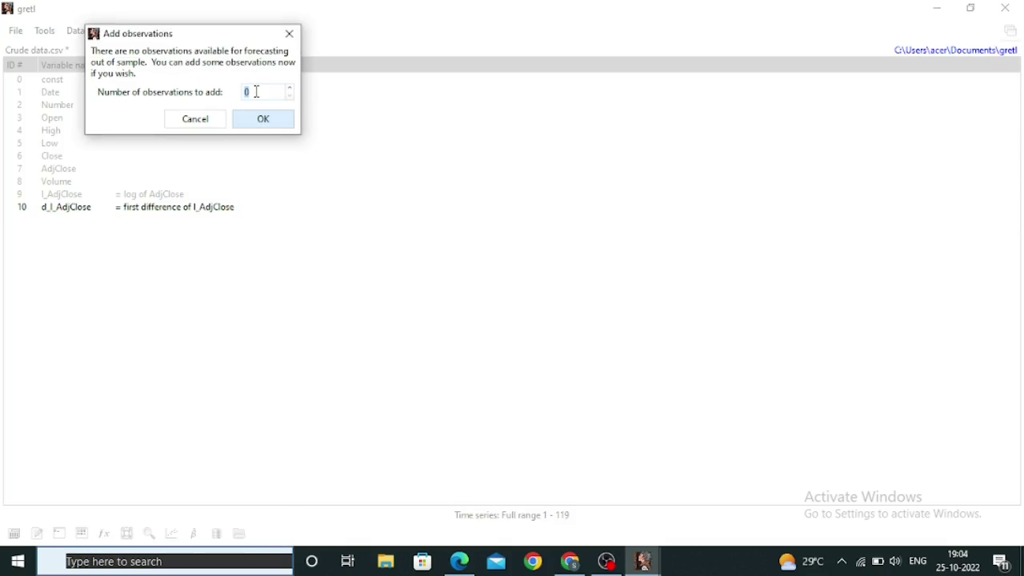
{"action": "left_click_drag", "start_coordinate": [249, 93], "coordinate": [243, 101]}
{"action": "left_click", "coordinate": [262, 126]}
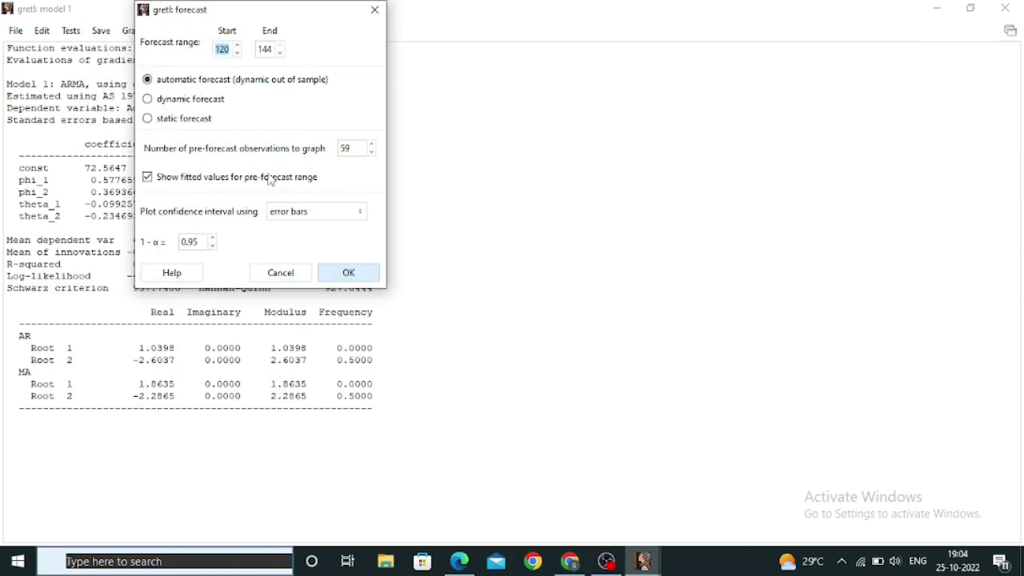
{"action": "left_click", "coordinate": [349, 273]}
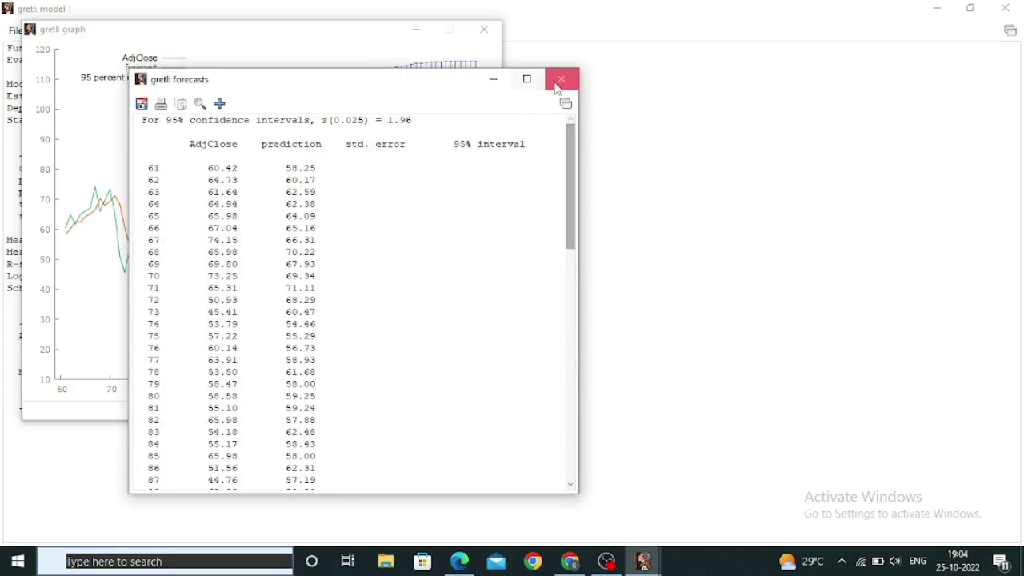
{"action": "left_click", "coordinate": [555, 80]}
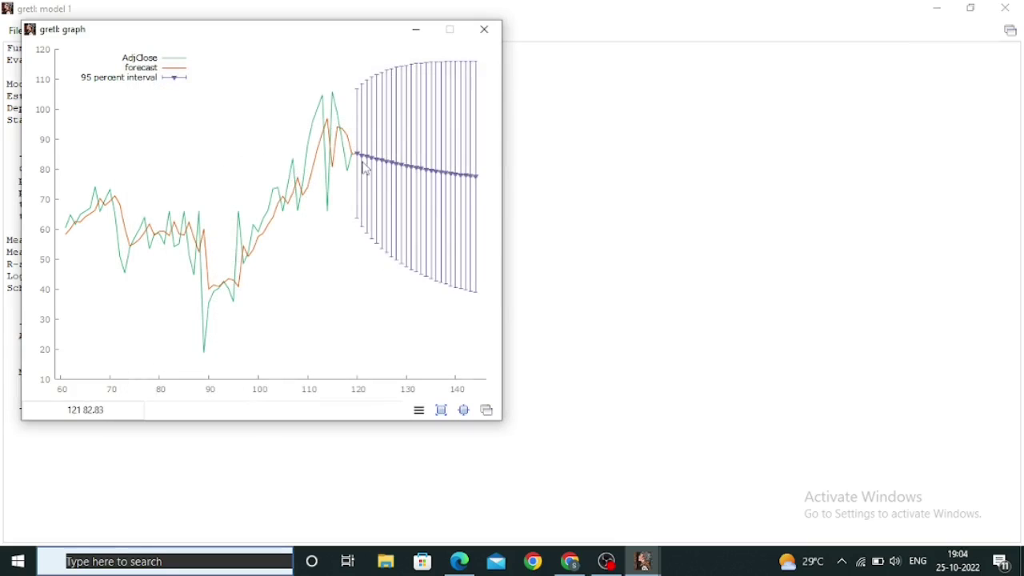